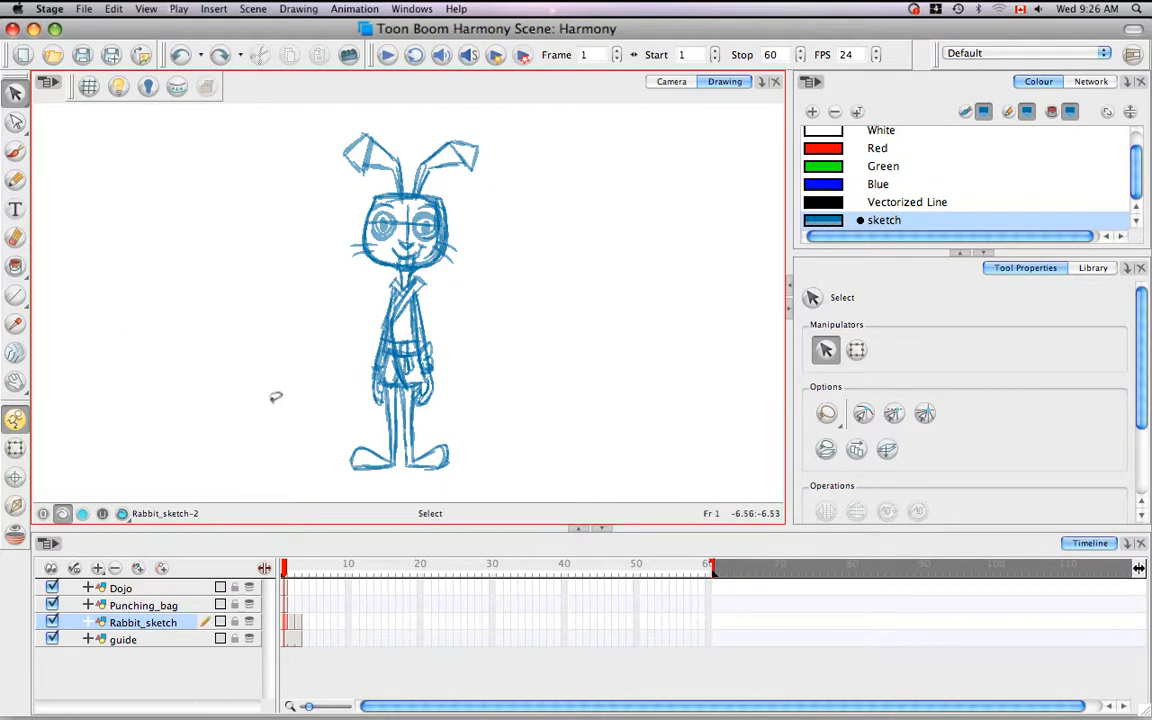
Draw two overlapping curved brush strokes in the sketch colour in the empty area beside the rabbit's face
key(alt+e)
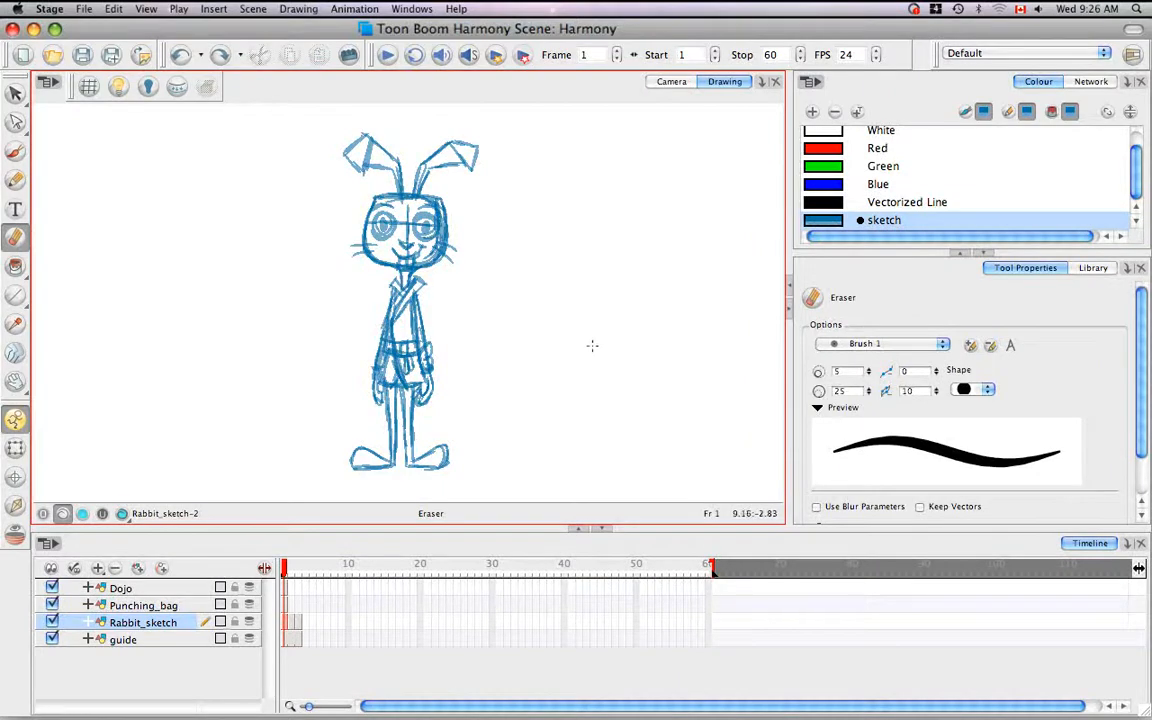
drag(589, 337, 576, 278)
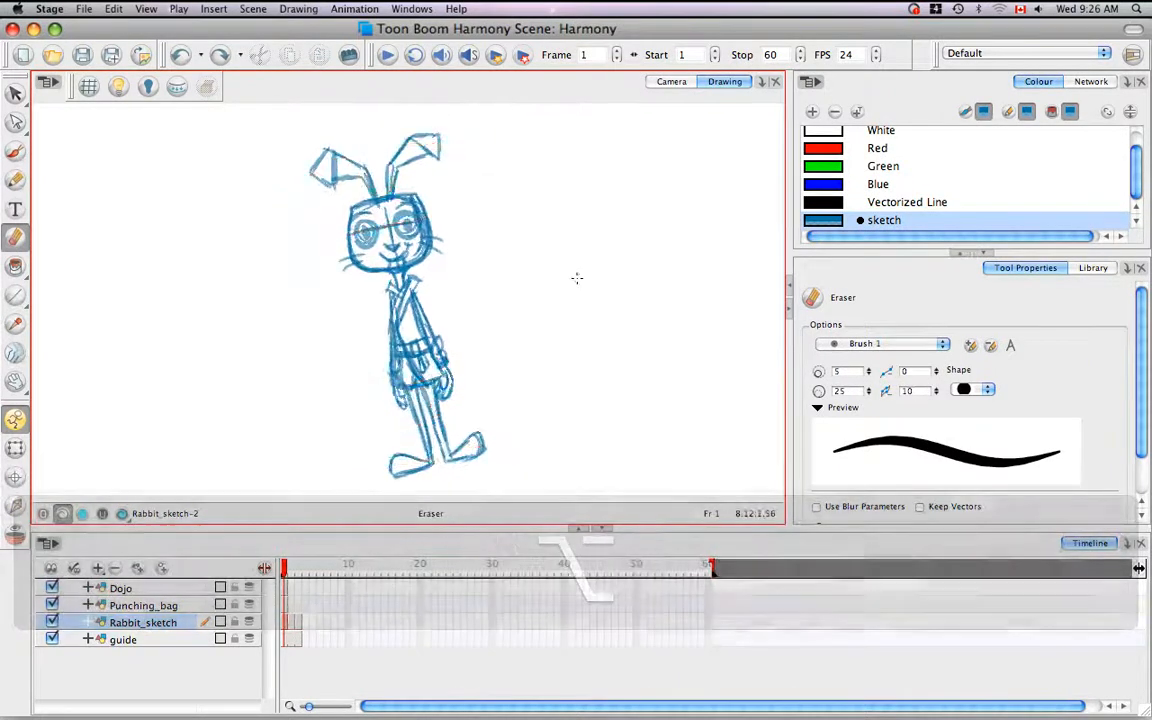
key(super+equal)
key(super+equal)
key(super+equal)
key(space)
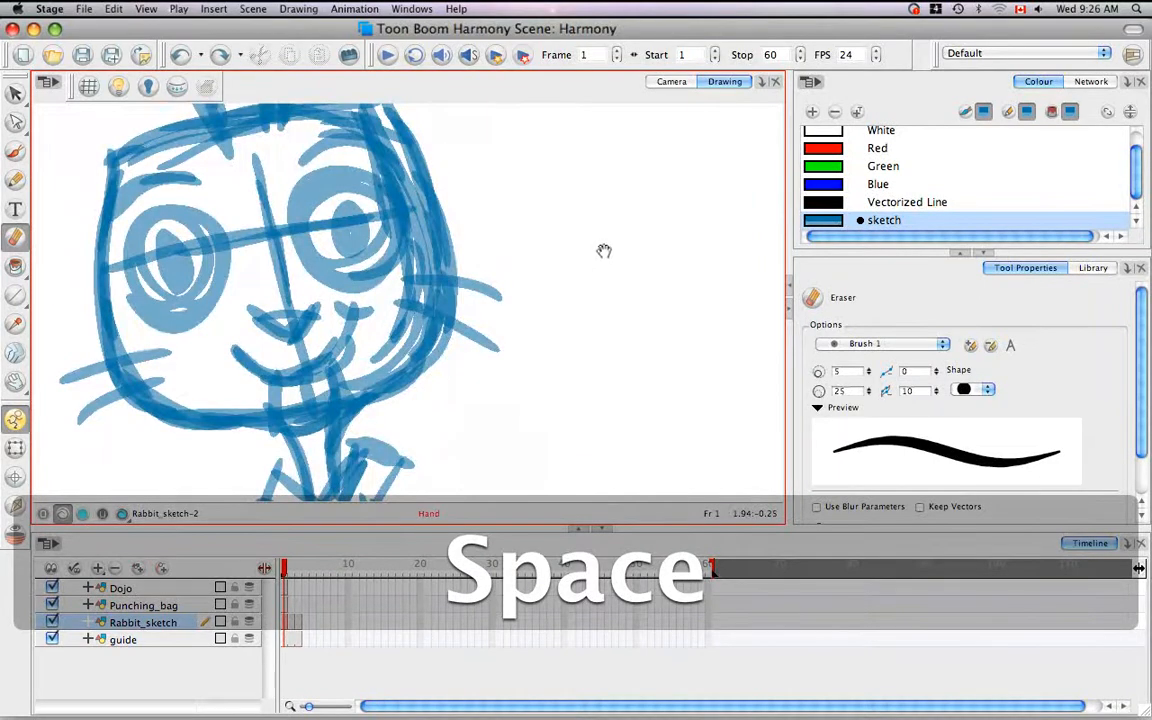
drag(602, 249, 574, 321)
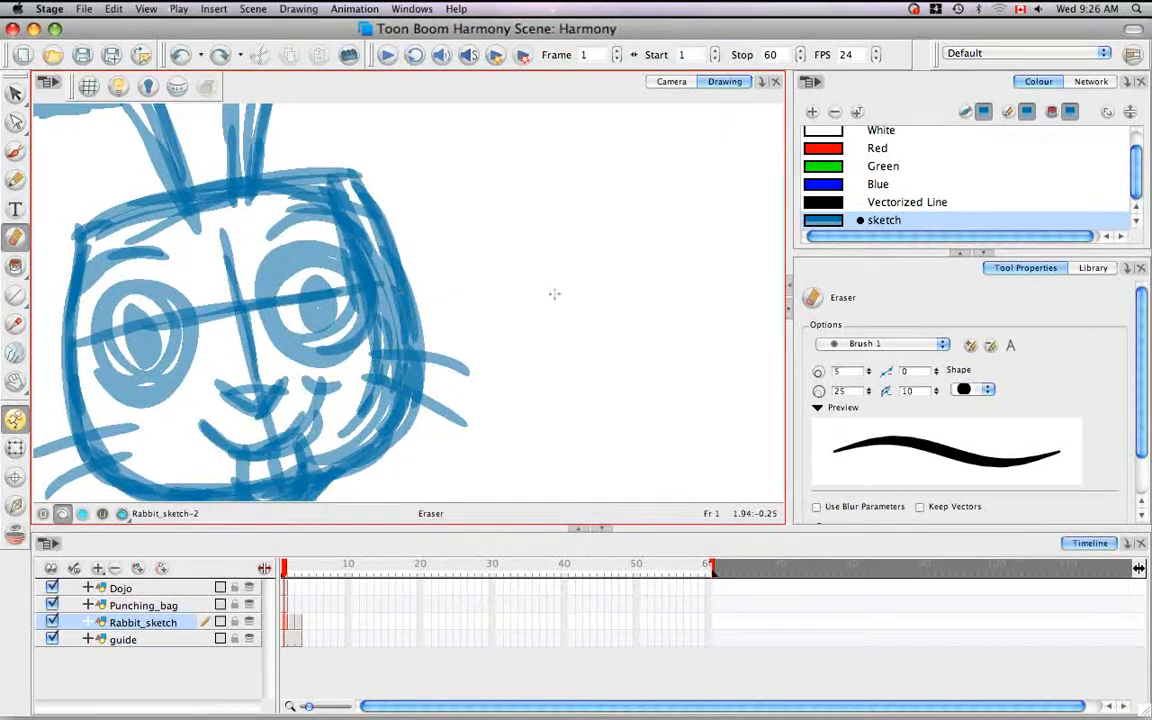
key(alt)
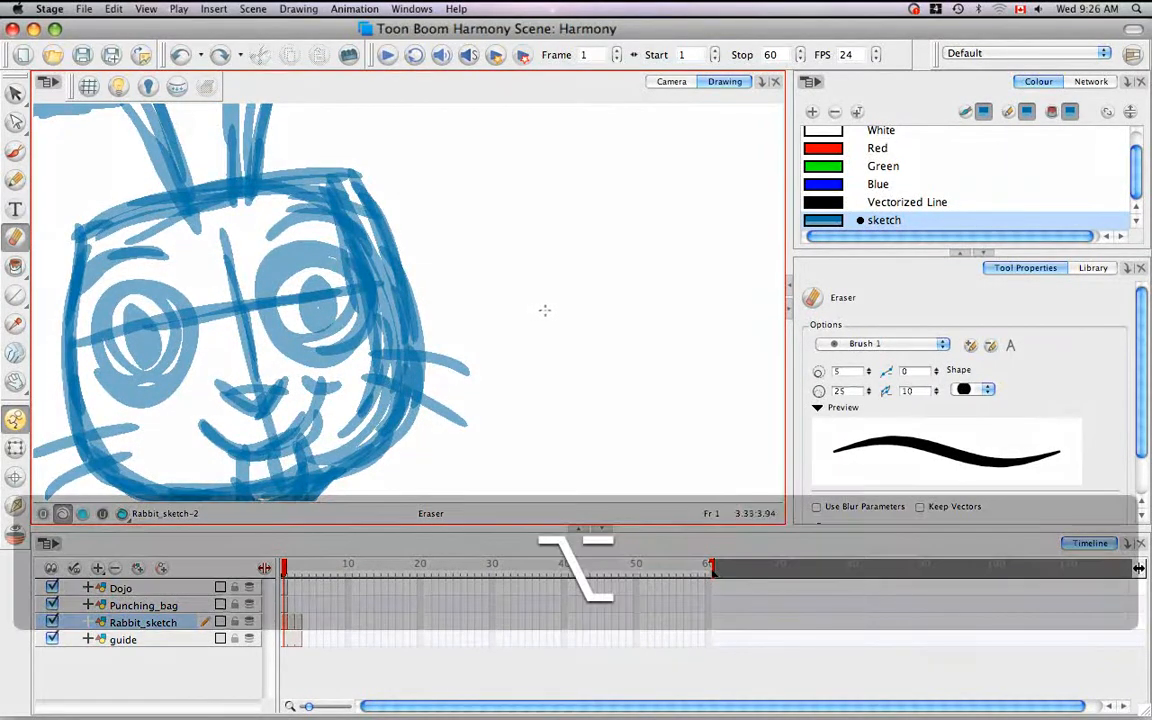
key(alt+b)
drag(521, 190, 528, 350)
mouse_move(522, 214)
mouse_down()
mouse_move(543, 378)
mouse_move(521, 257)
mouse_move(530, 320)
mouse_move(572, 405)
mouse_move(534, 340)
mouse_move(590, 430)
mouse_up()
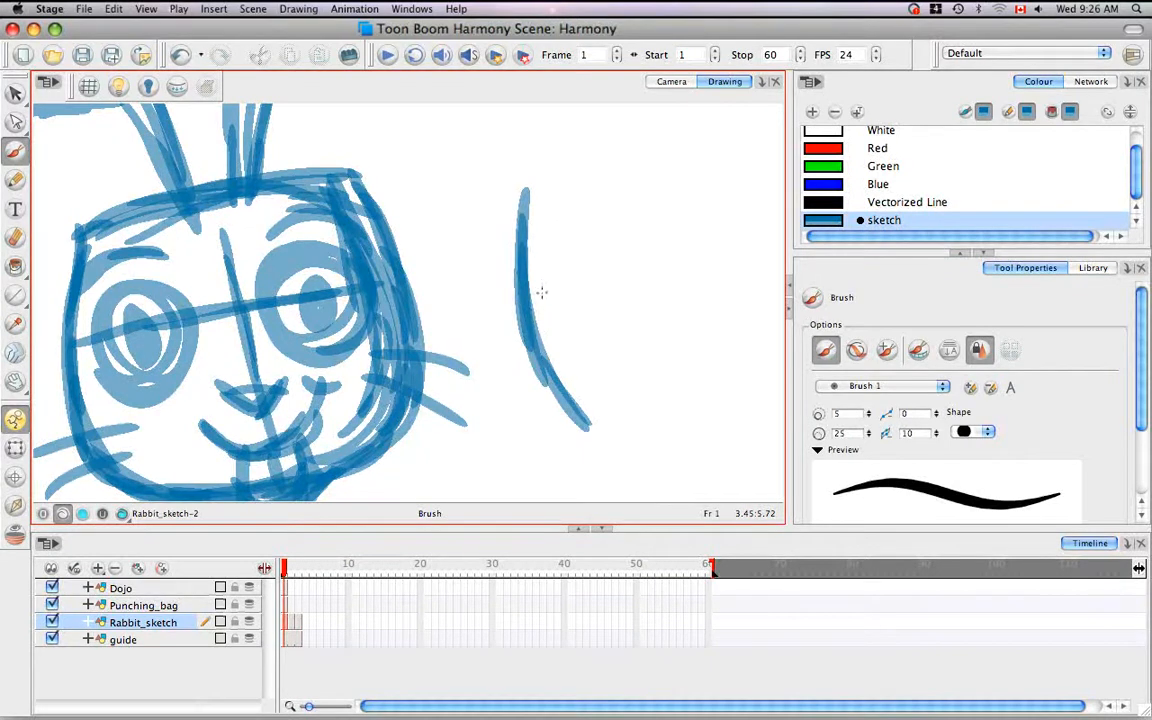
Erase the middle of the test curve with the temporary eraser override, and redraw the missing section with the brush
key(e)
mouse_move(540, 237)
mouse_down()
mouse_move(519, 353)
mouse_move(531, 288)
mouse_move(532, 378)
mouse_move(542, 301)
mouse_move(550, 387)
mouse_move(543, 242)
mouse_move(524, 302)
mouse_move(540, 233)
mouse_move(535, 282)
mouse_up()
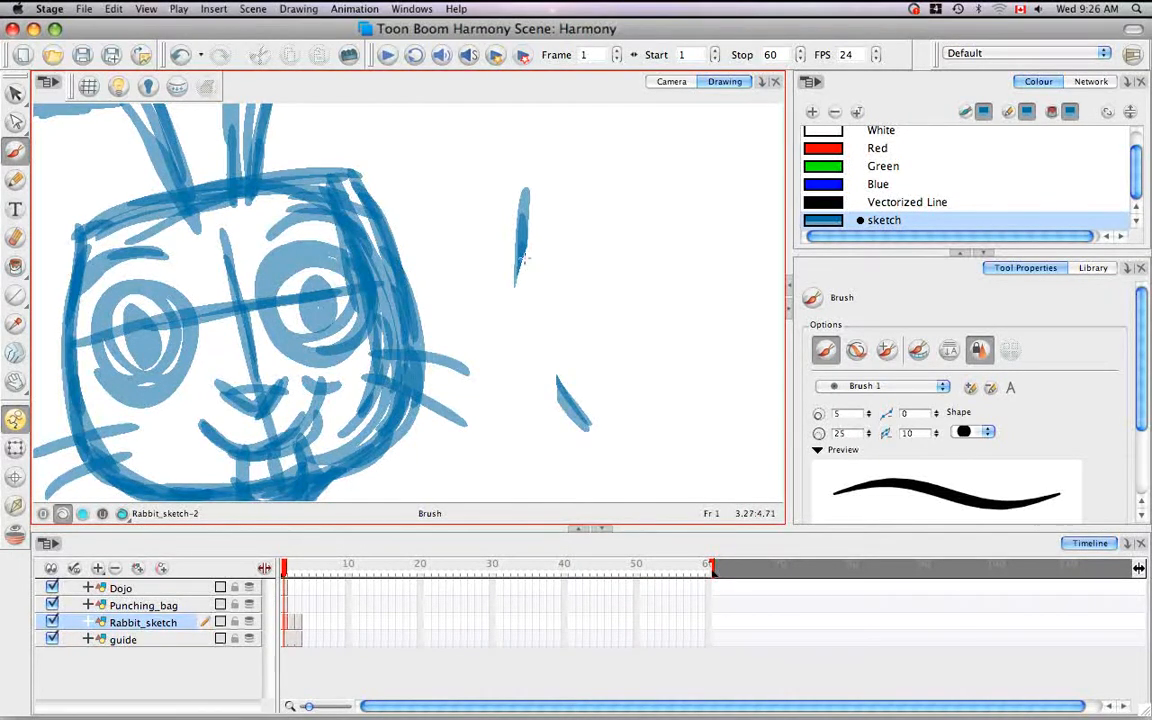
mouse_move(520, 272)
mouse_down()
mouse_move(530, 325)
mouse_move(575, 411)
mouse_up()
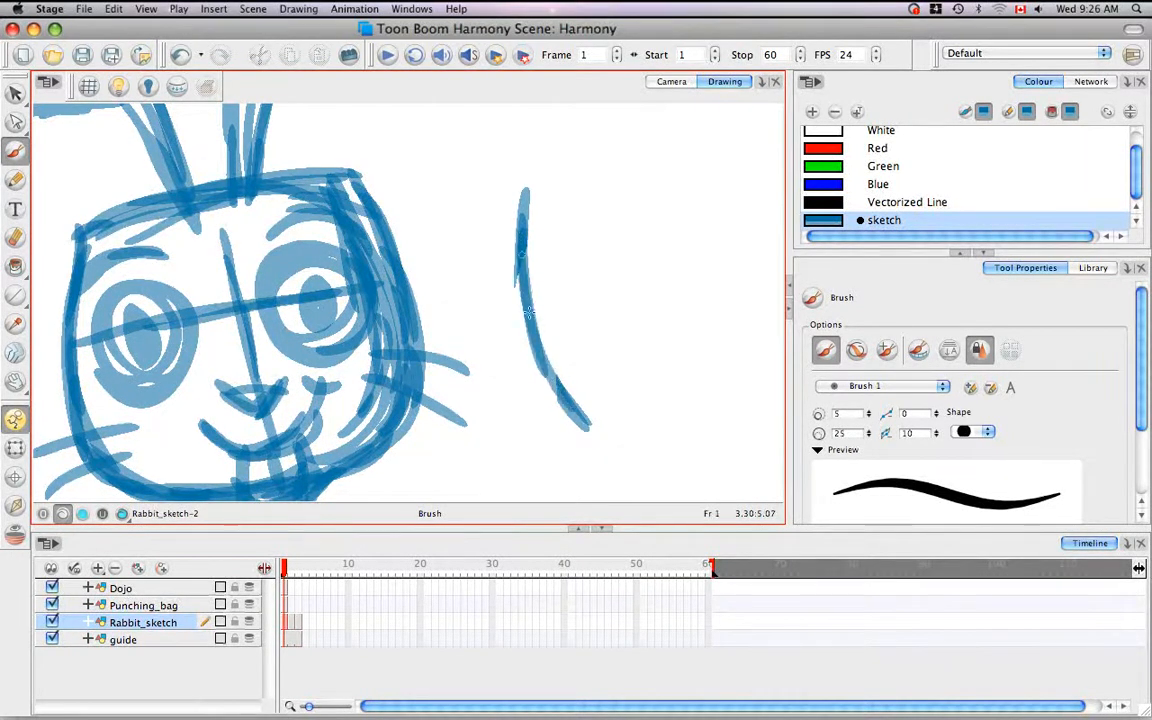
Select all the test strokes beside the rabbit's face and delete them
key(v)
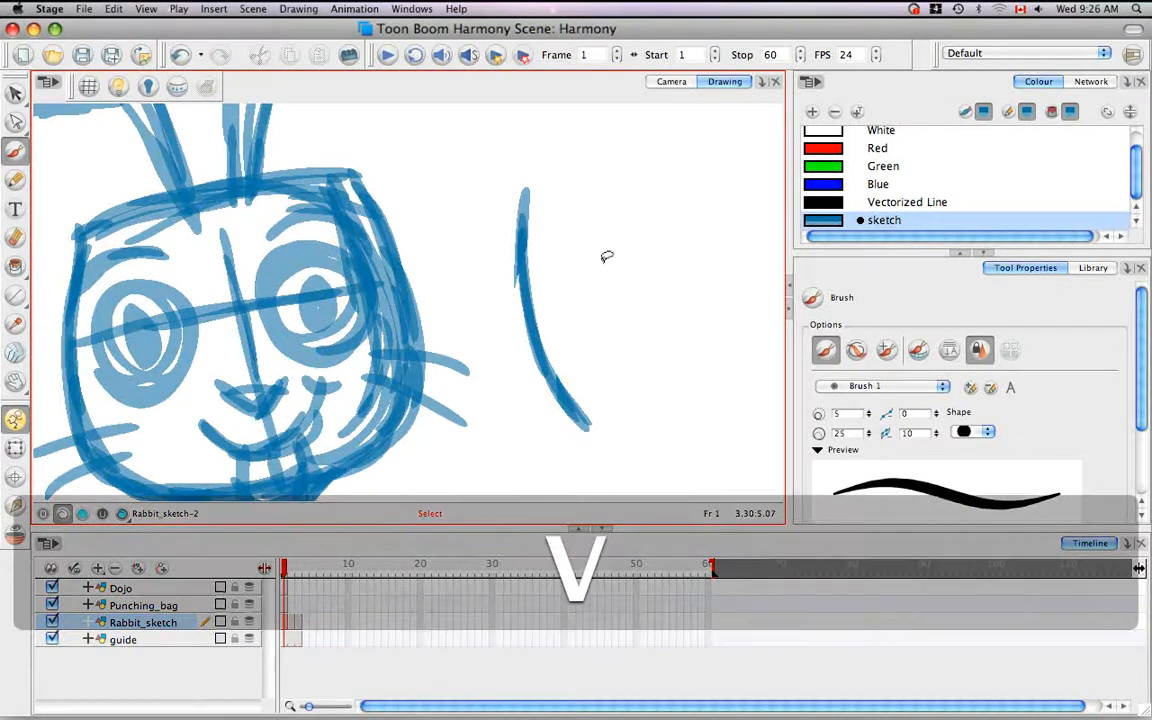
mouse_move(610, 240)
mouse_down()
mouse_move(519, 327)
mouse_move(579, 151)
mouse_up()
key(BackSpace)
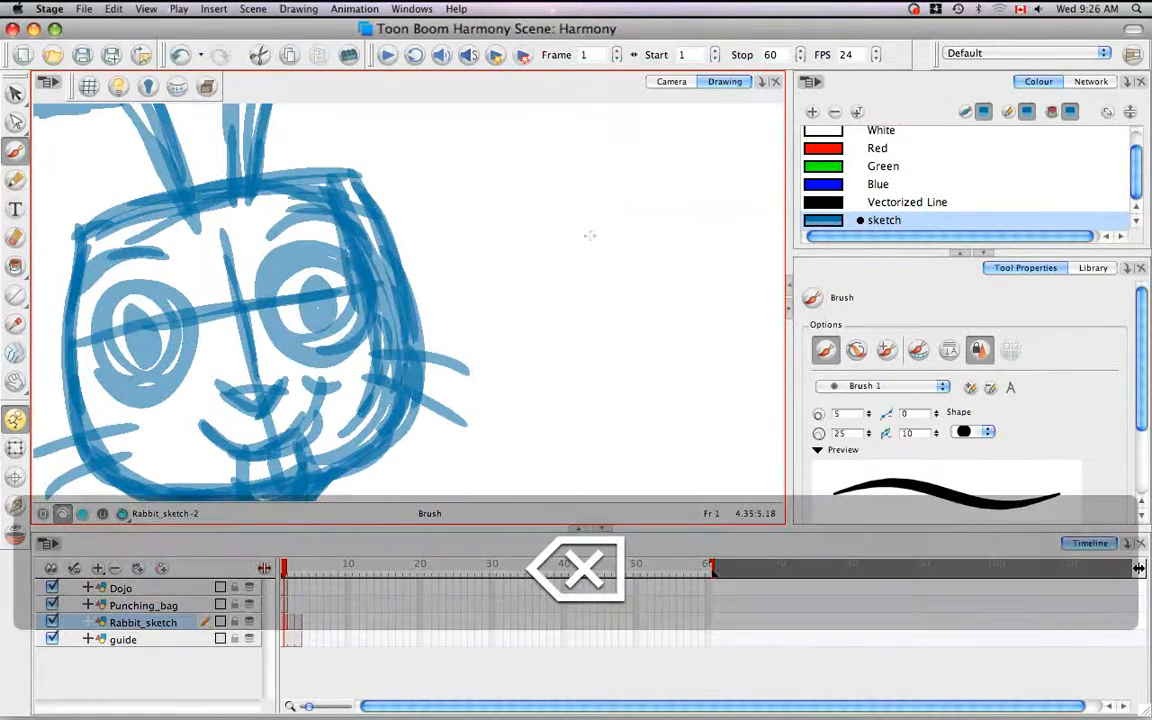
Erase the loose ends of the inner cheek lines below the rabbit's whiskers with the Eraser tool
key(space)
drag(489, 309, 560, 290)
key(super+equal)
key(super+equal)
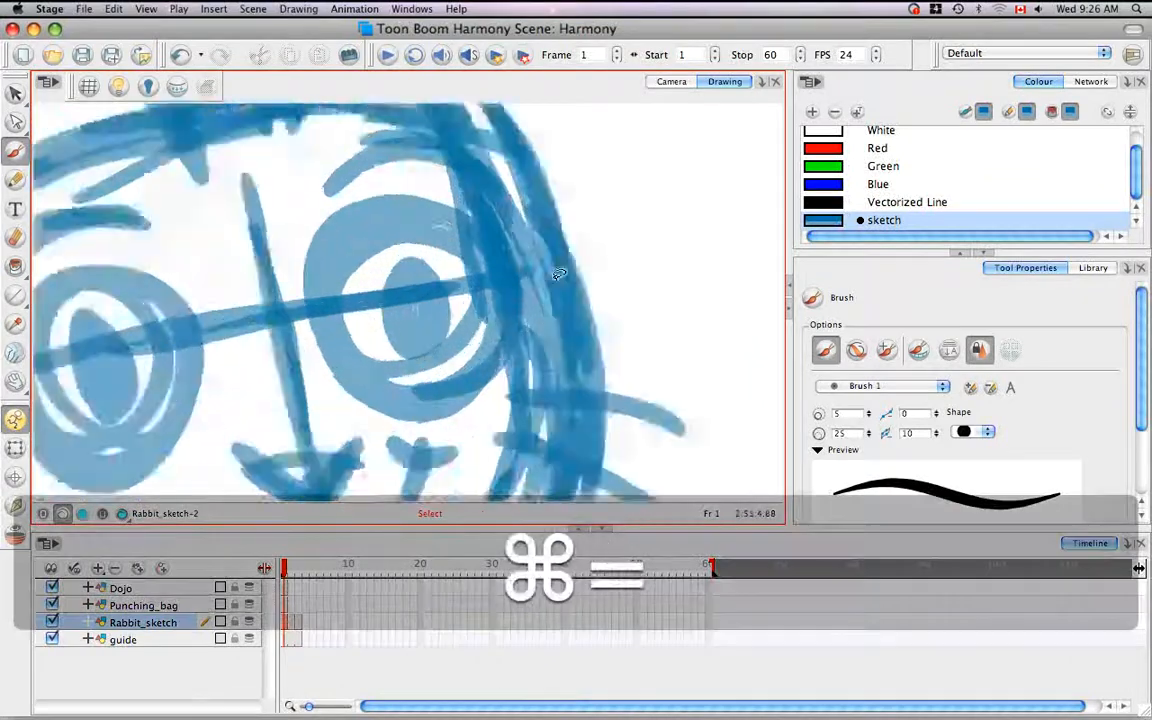
key(space)
mouse_move(588, 341)
mouse_down()
mouse_move(537, 311)
mouse_move(471, 311)
mouse_up()
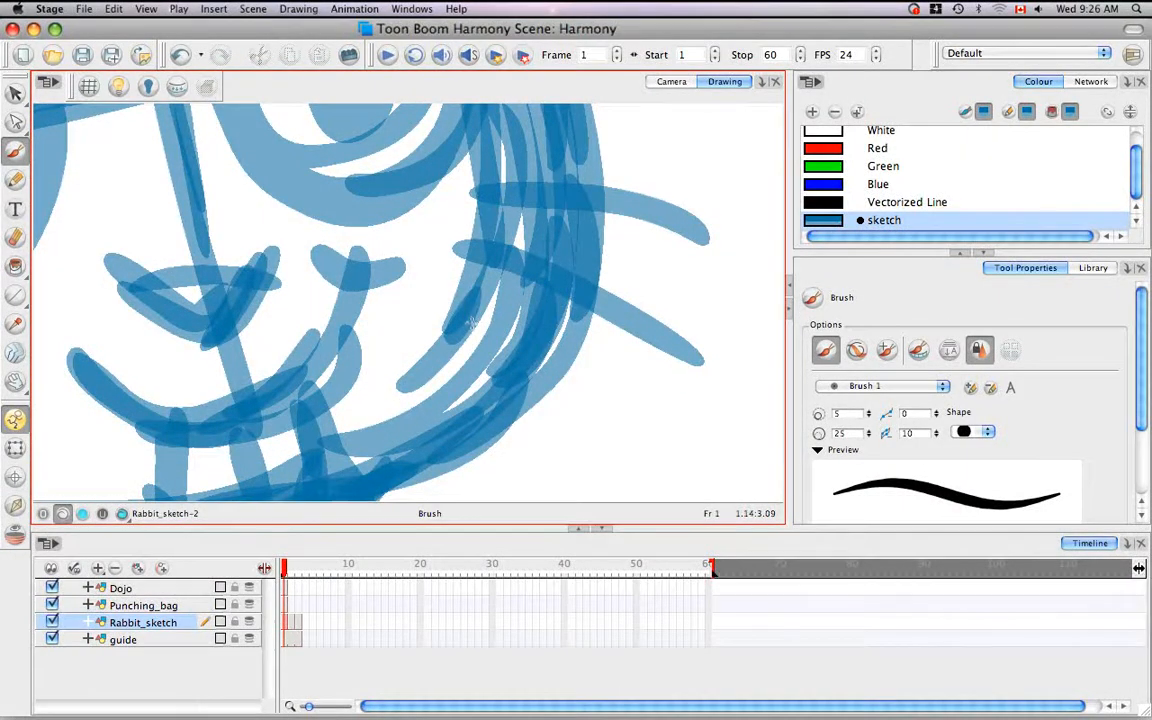
key(alt+e)
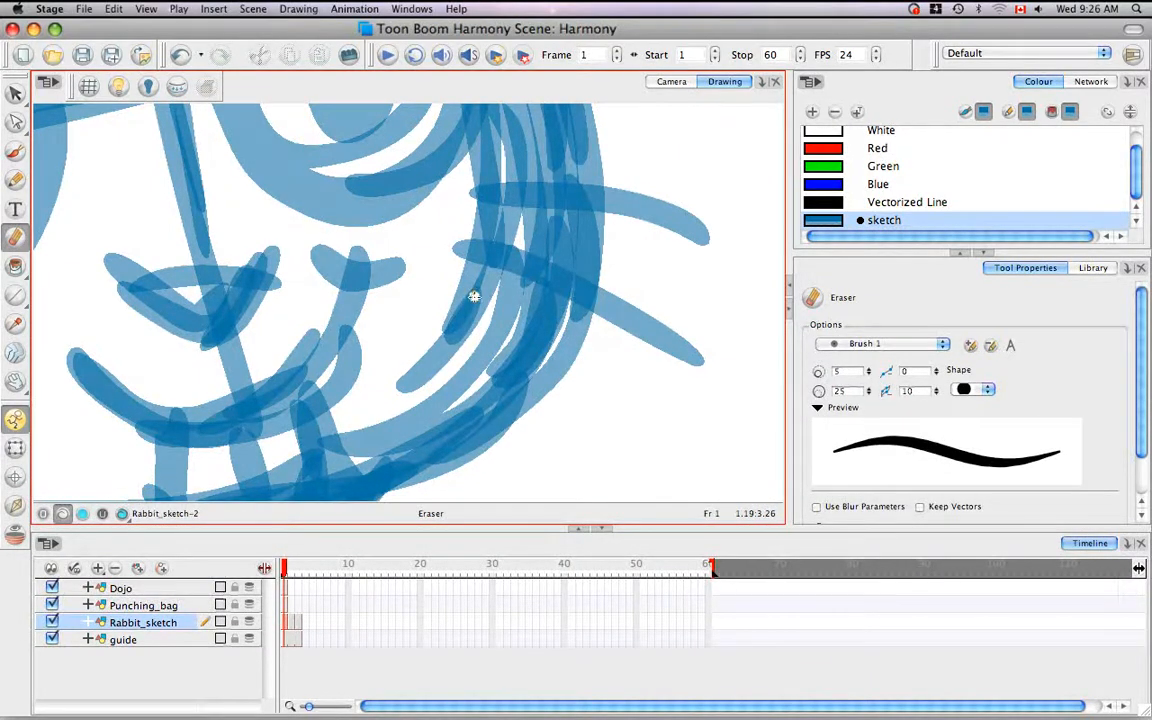
drag(474, 296, 386, 388)
mouse_move(456, 358)
mouse_down()
mouse_move(404, 388)
mouse_move(463, 324)
mouse_up()
key(space)
drag(670, 378, 571, 432)
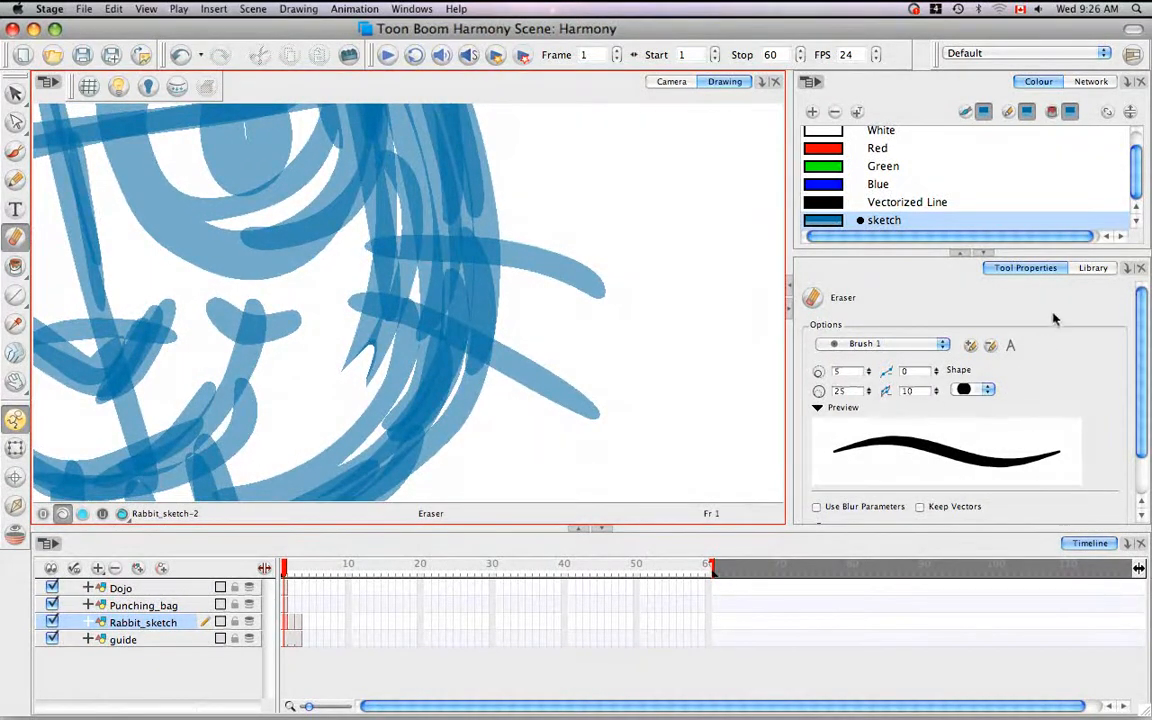
Use the Brush 1 preset for the eraser and set its central line smoothness to 5
click(971, 253)
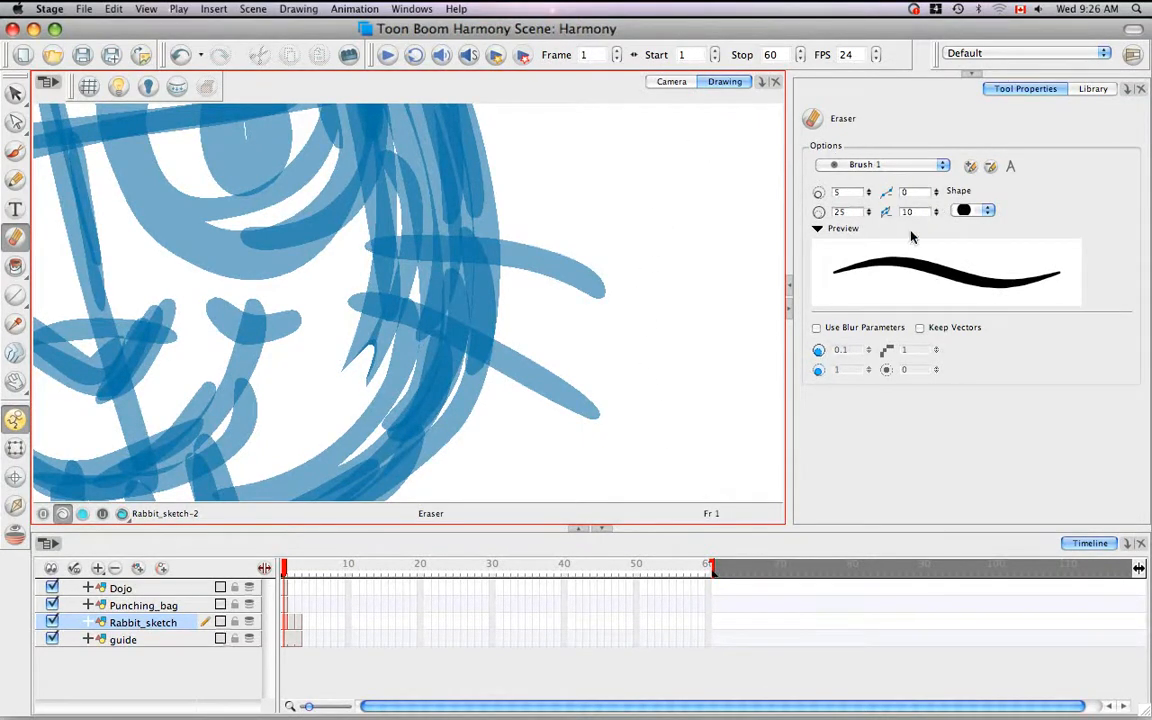
click(943, 166)
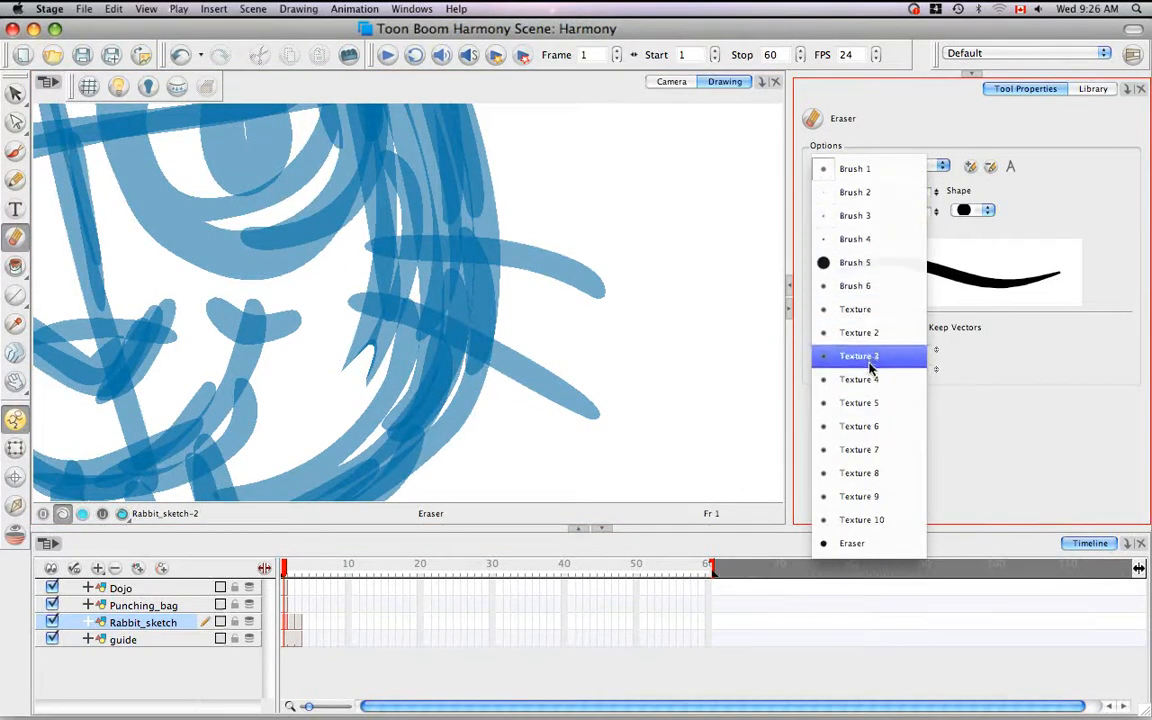
click(875, 174)
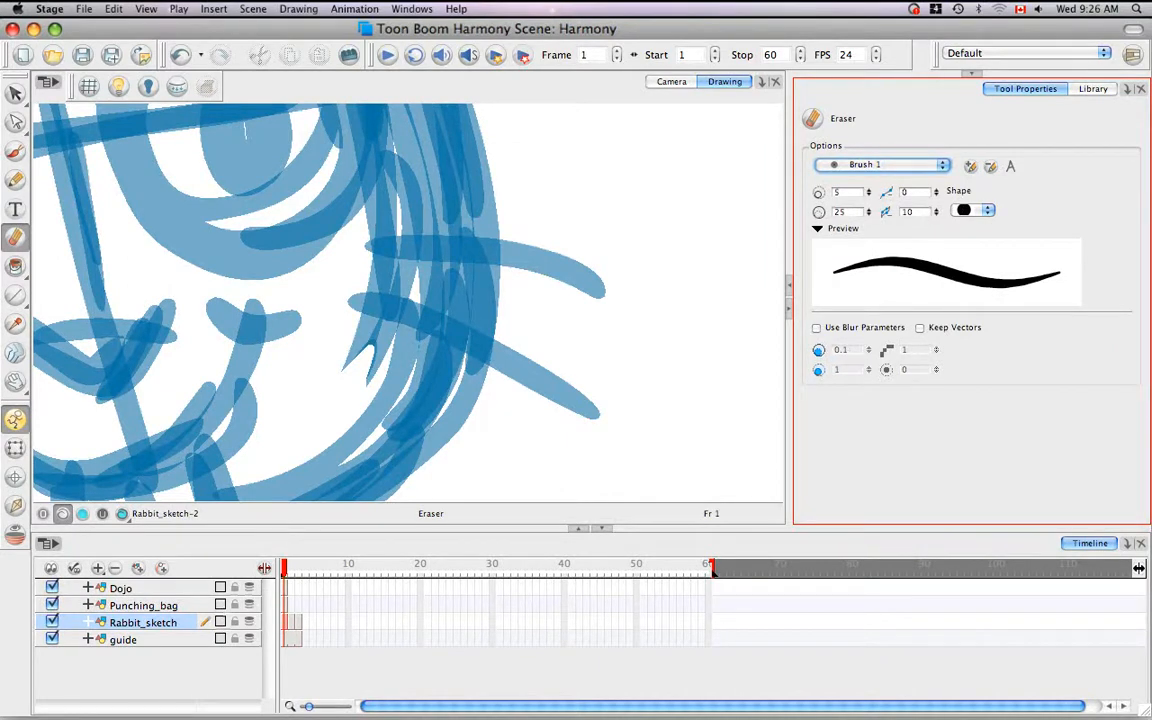
click(905, 191)
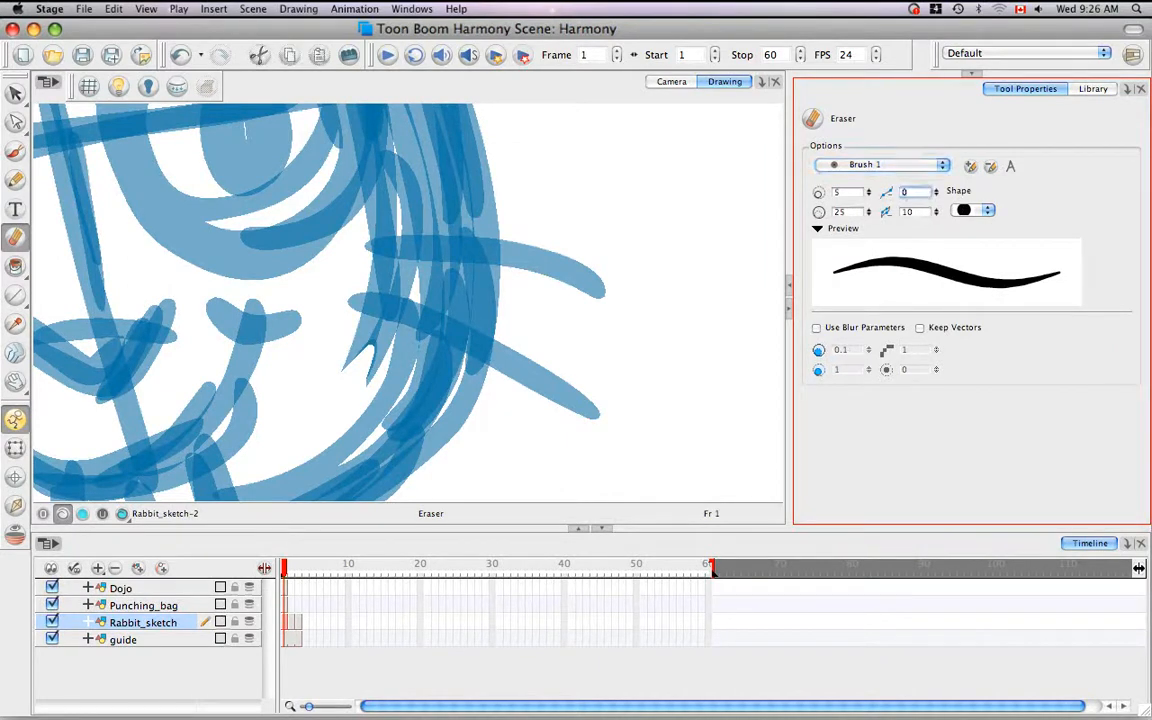
text(5)
Try erasing wavy strips through the dense lines beside the rabbit's eye, undoing each erasure
key(space)
drag(578, 227, 638, 318)
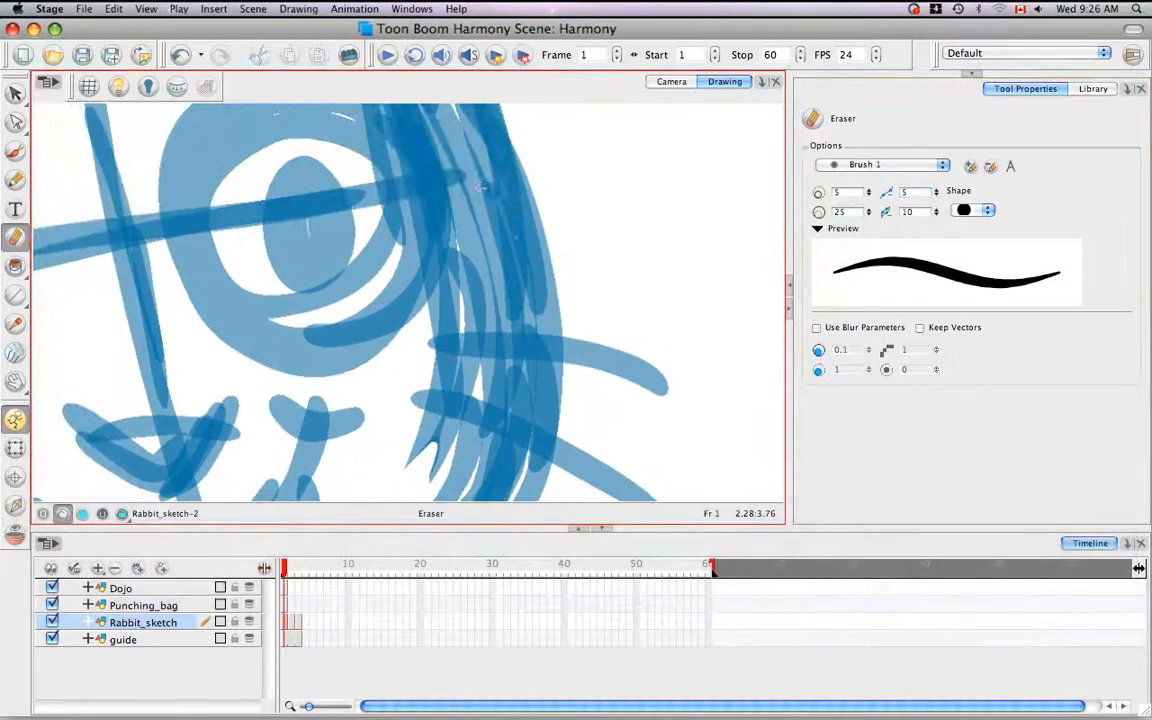
drag(468, 185, 520, 330)
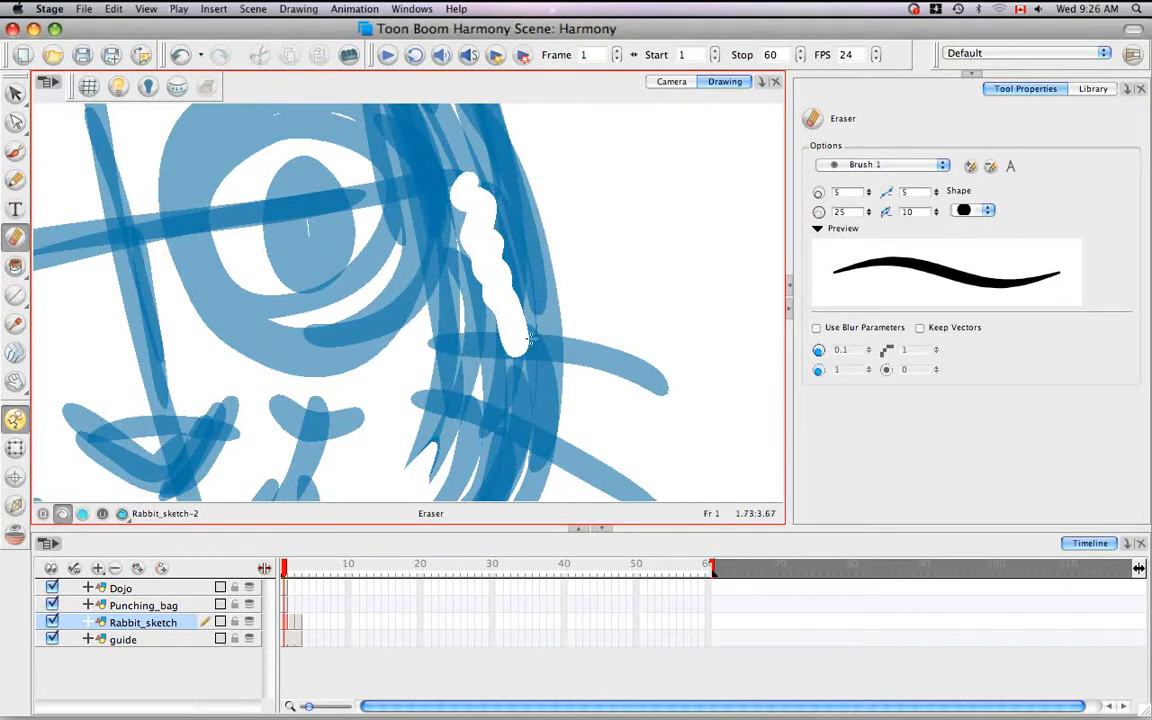
drag(529, 338, 530, 335)
key(super+z)
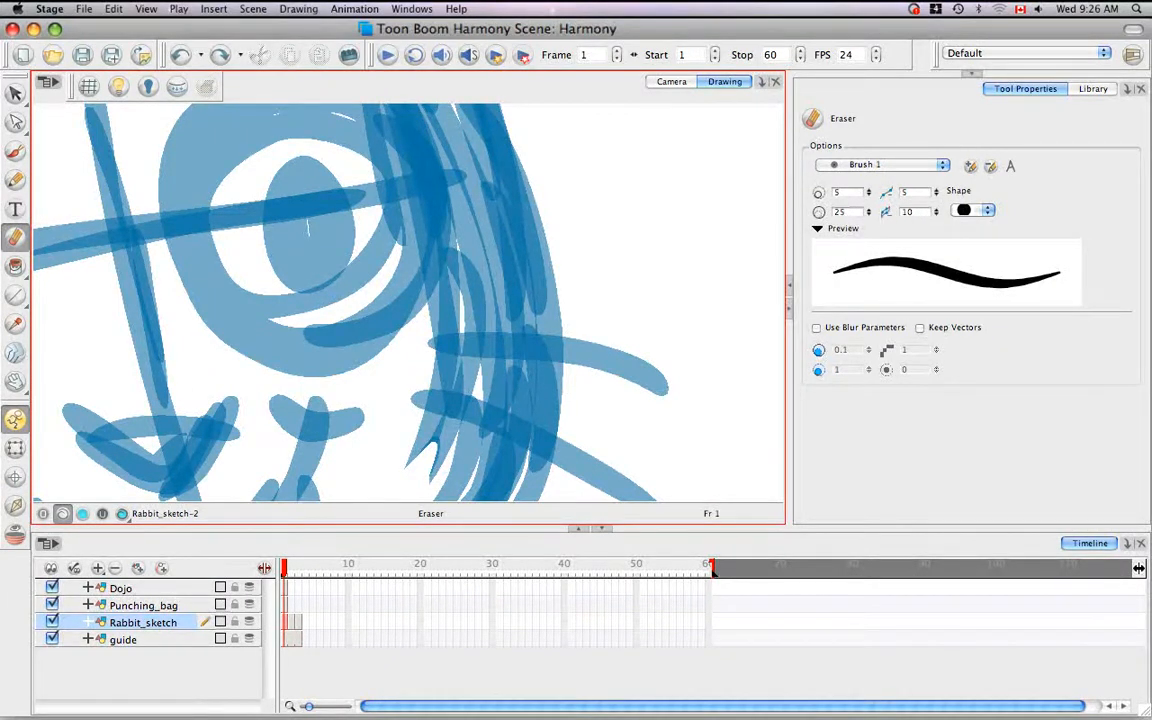
mouse_move(455, 200)
mouse_down()
mouse_move(503, 300)
mouse_move(496, 212)
mouse_up()
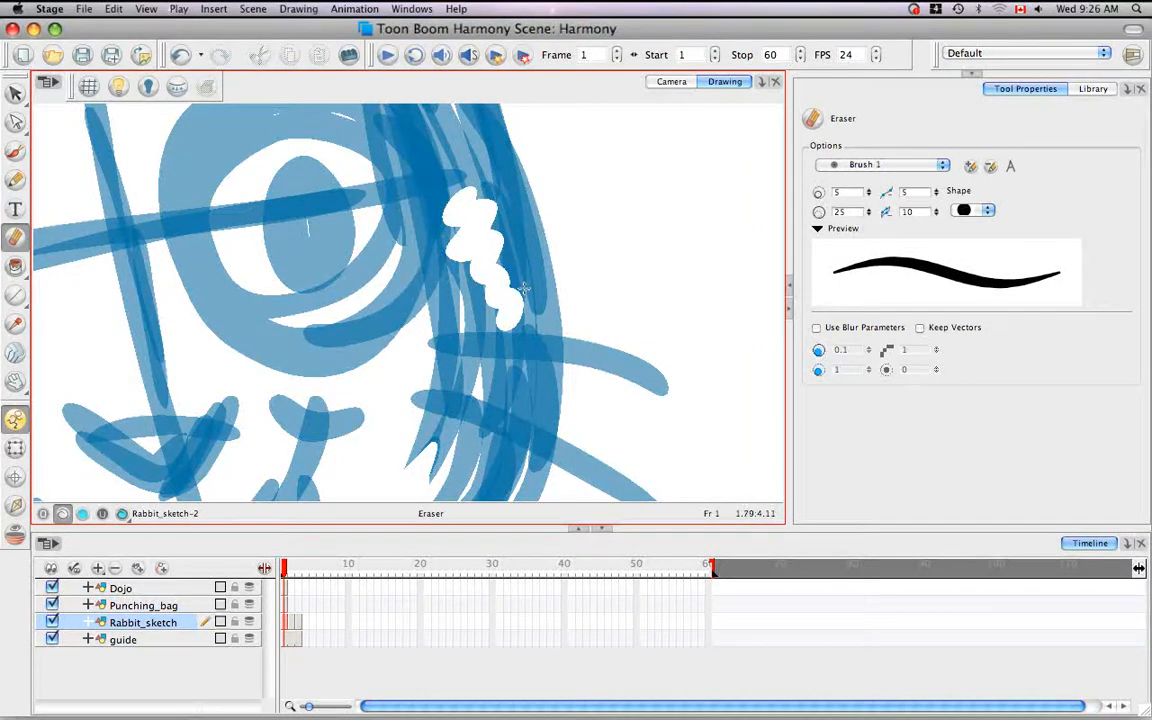
key(super+z)
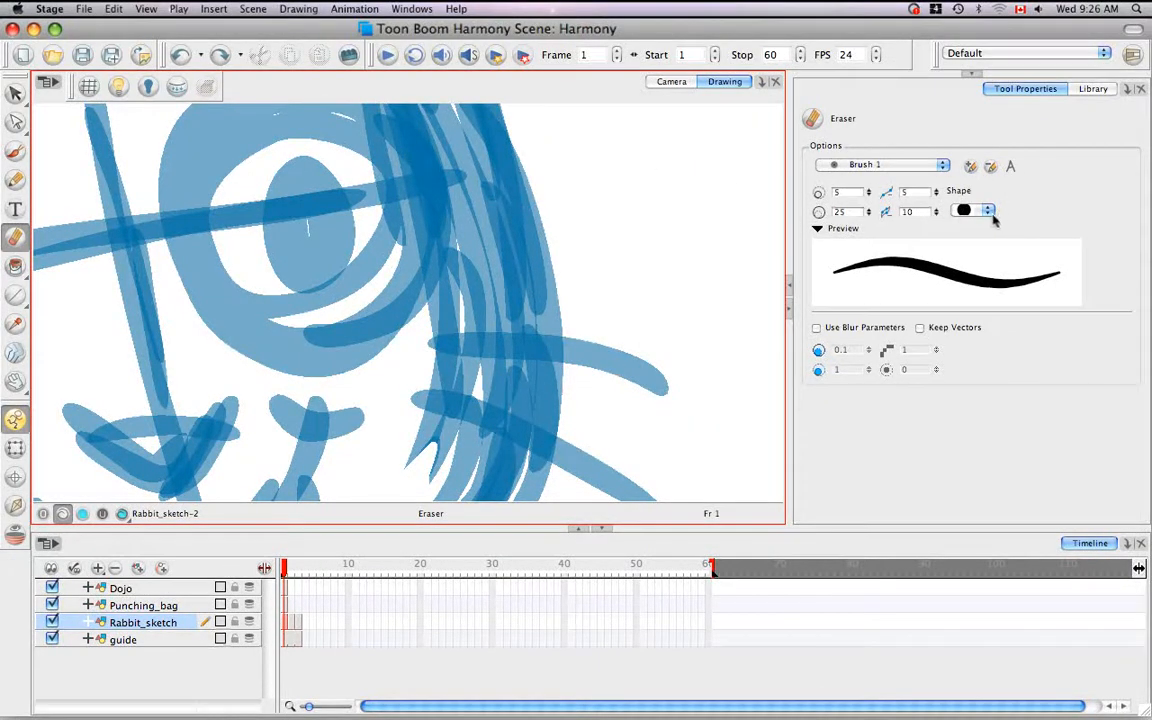
Set the eraser tip to the slanted ellipse shape, test it on the lines beside the eye, and undo the test stroke
click(989, 212)
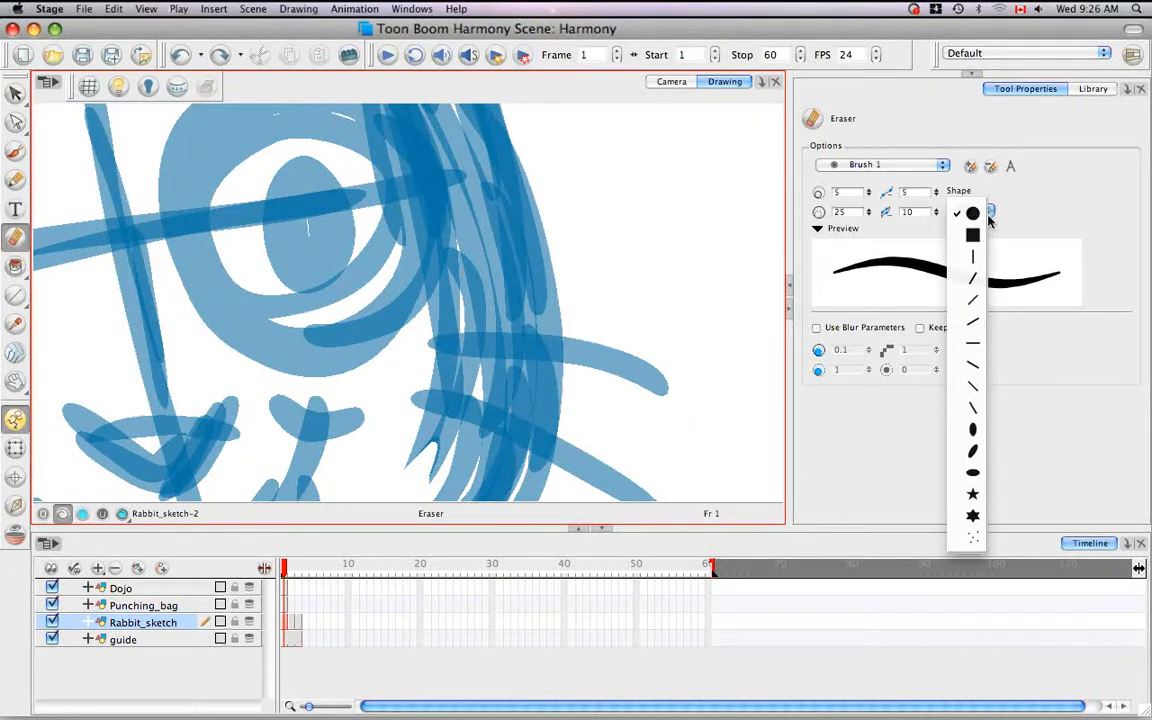
click(973, 451)
drag(483, 217, 488, 322)
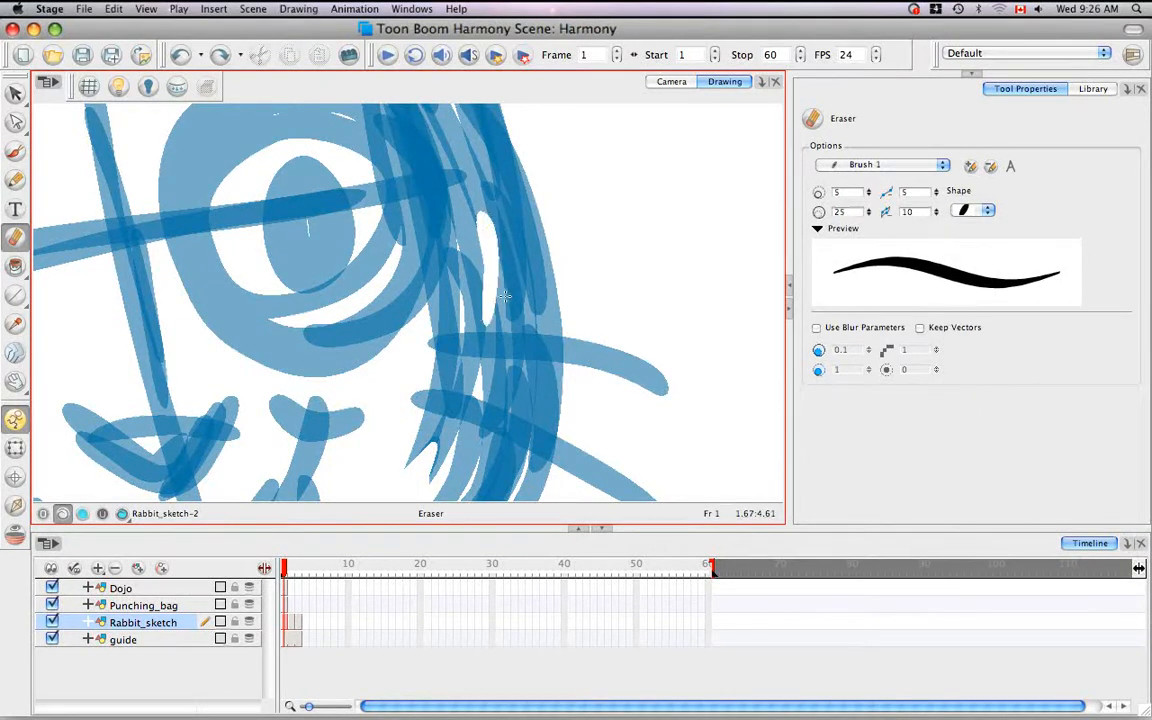
key(super+z)
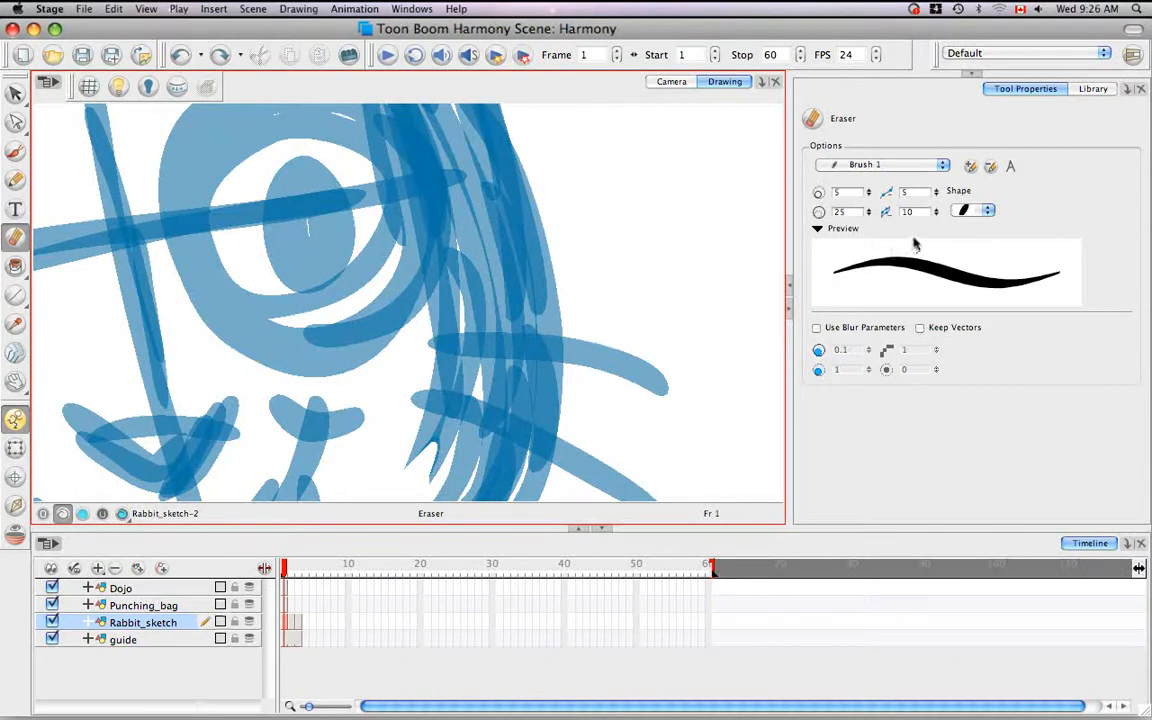
Add a new eraser preset named myEraser with minimum size 10.7, maximum size 42.7 and central line smoothness 6
click(970, 167)
drag(868, 211, 942, 207)
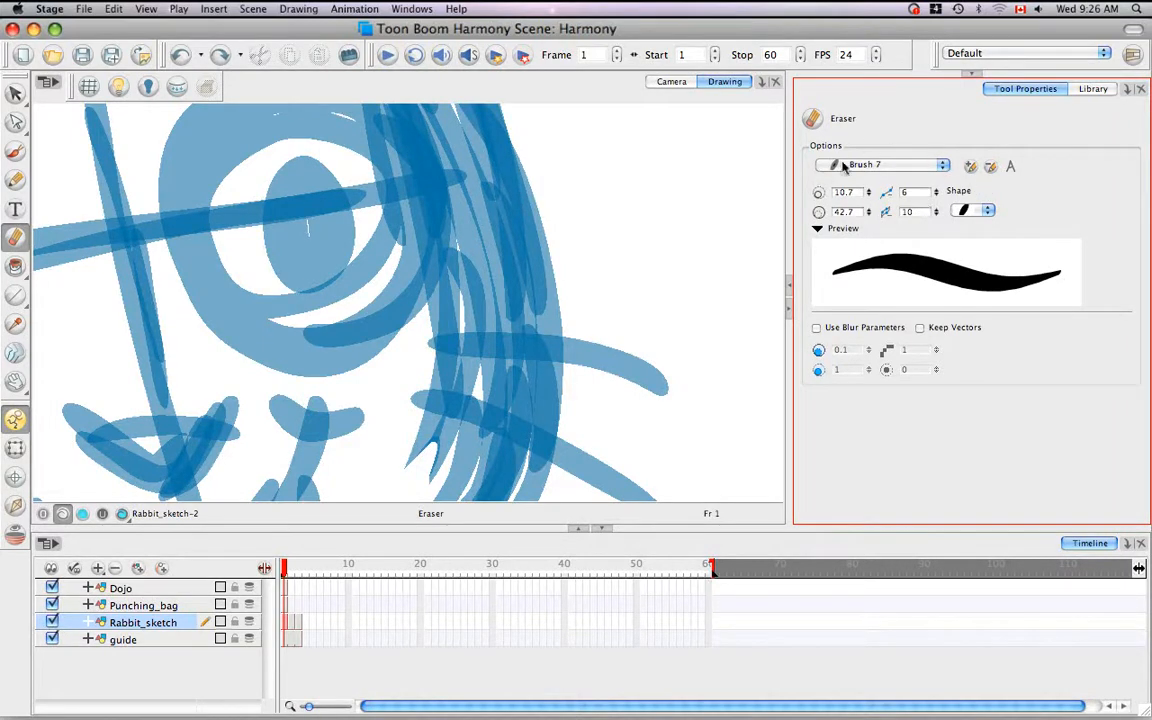
click(1010, 167)
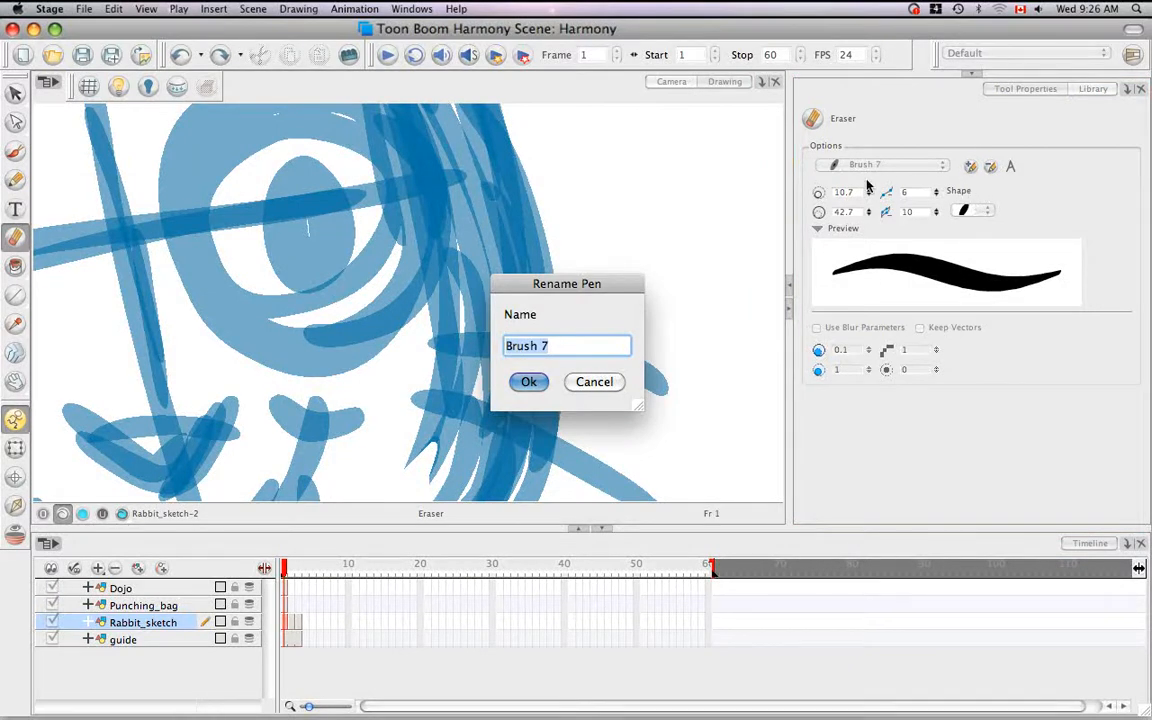
key(BackSpace)
text(myEraser)
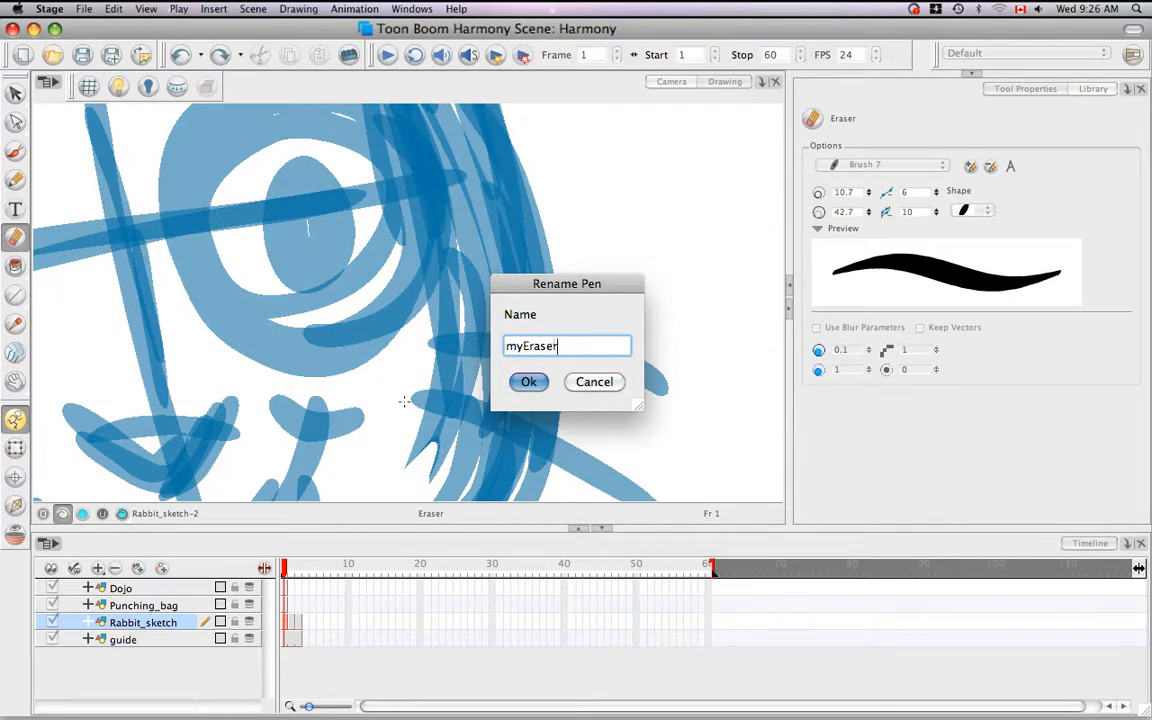
click(529, 382)
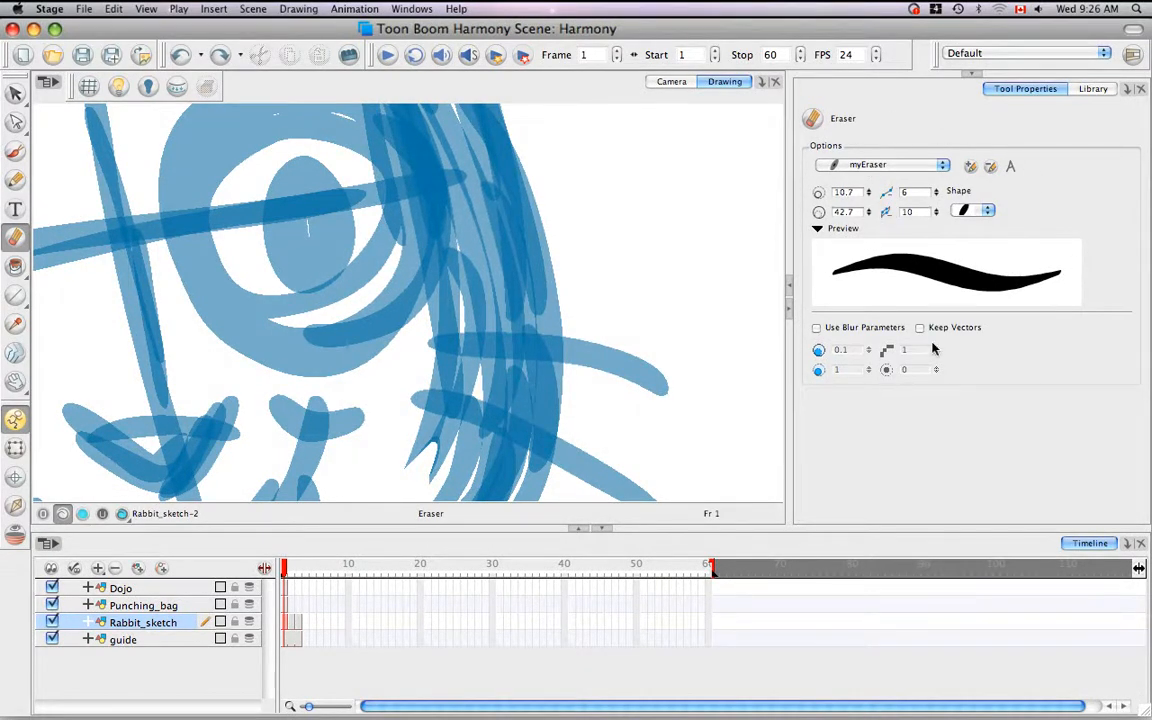
Delete the myEraser preset and check the list of remaining presets
click(946, 168)
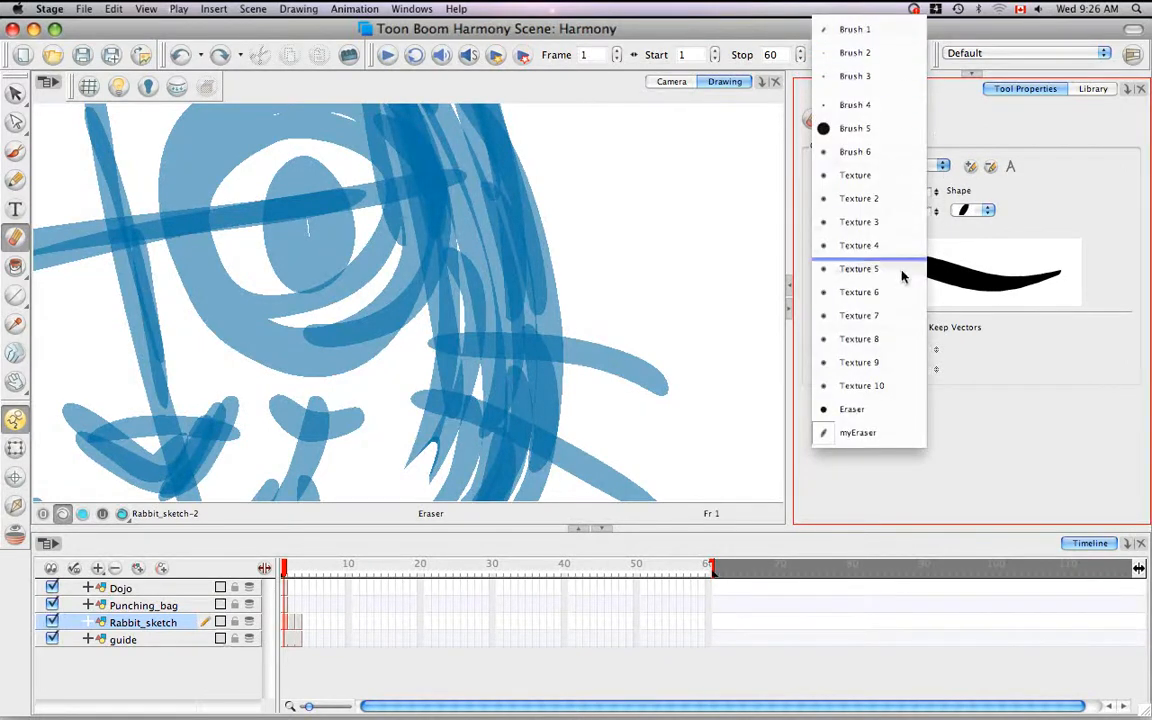
click(874, 434)
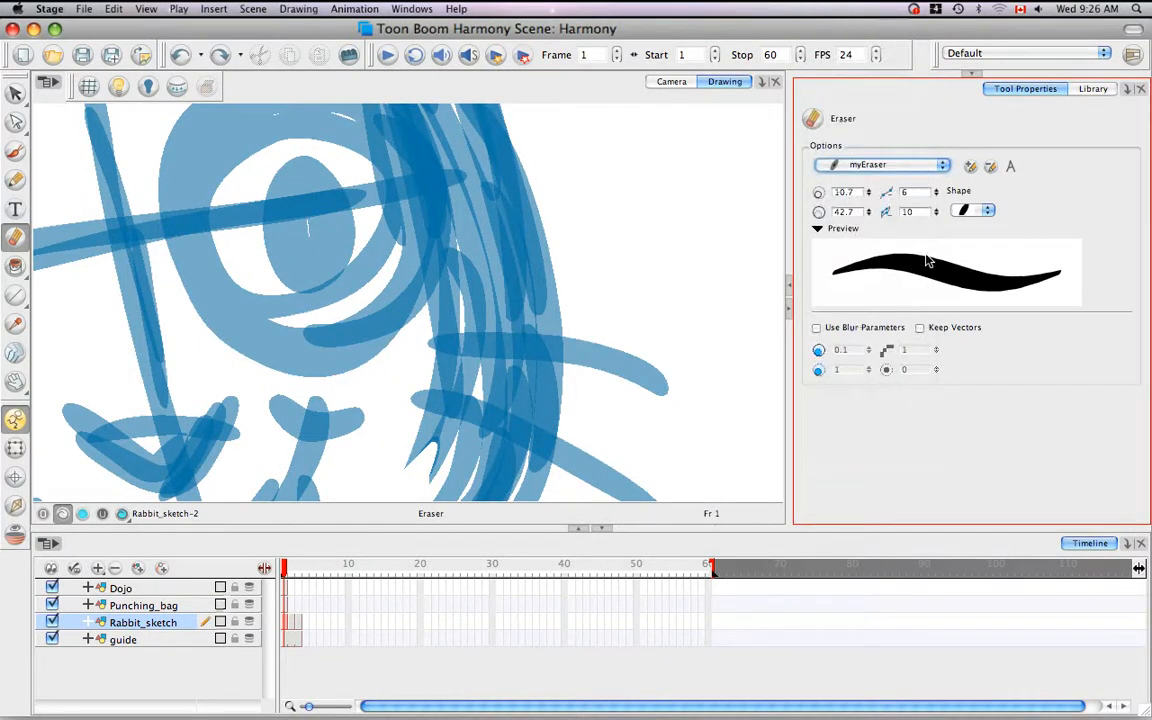
click(988, 167)
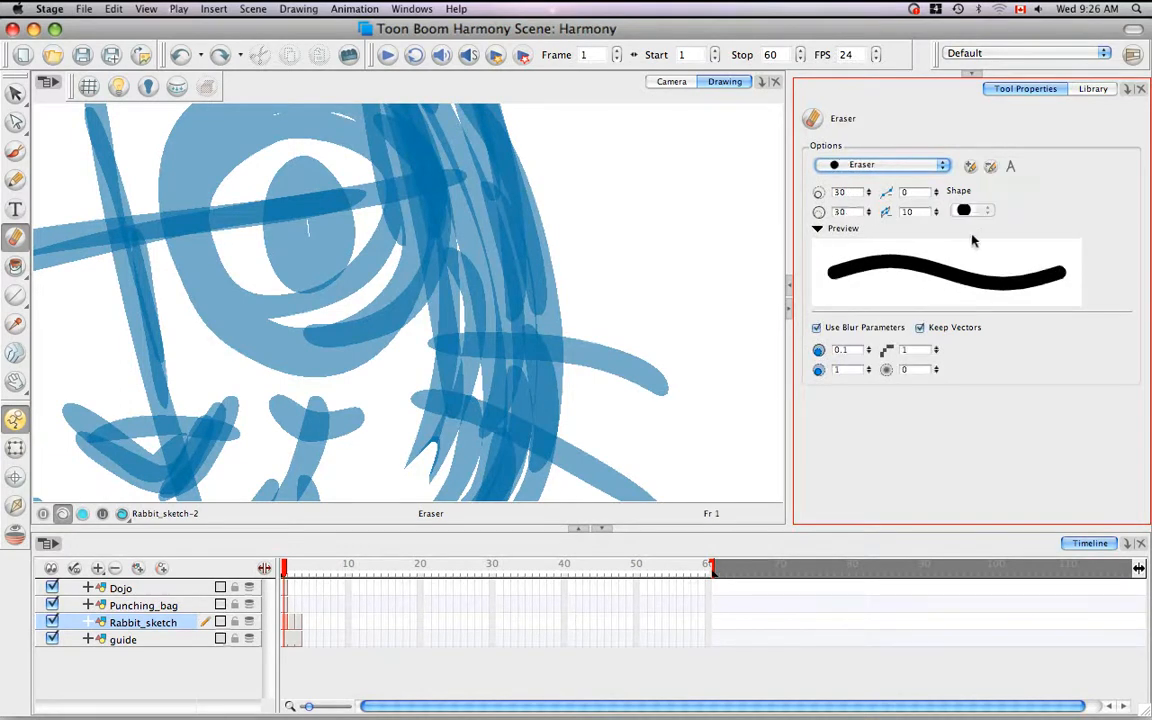
click(946, 170)
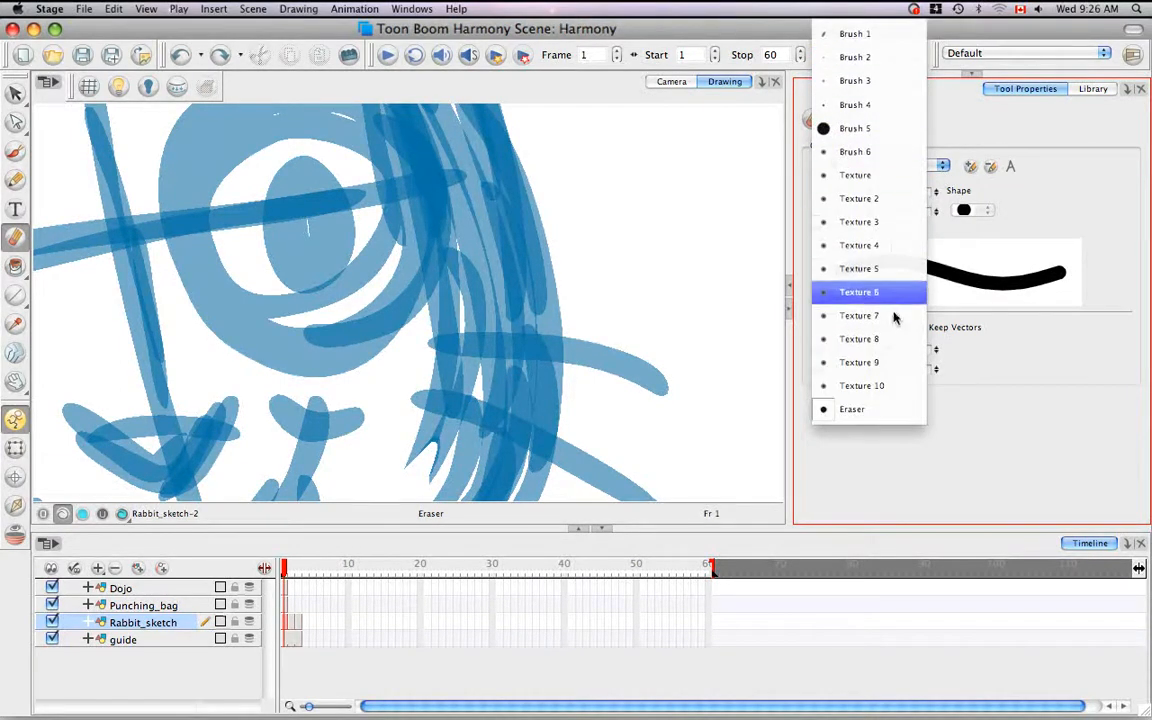
click(1072, 218)
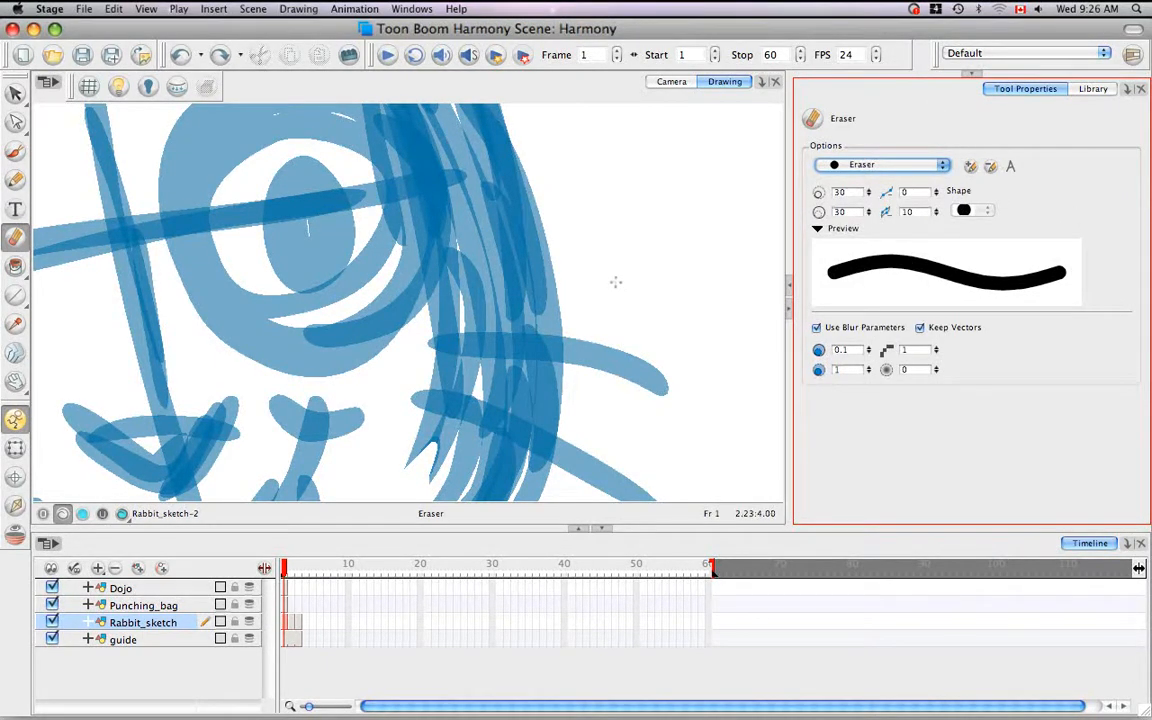
Choose the Brush 1 preset for the eraser and set its tip to the round shape
click(943, 167)
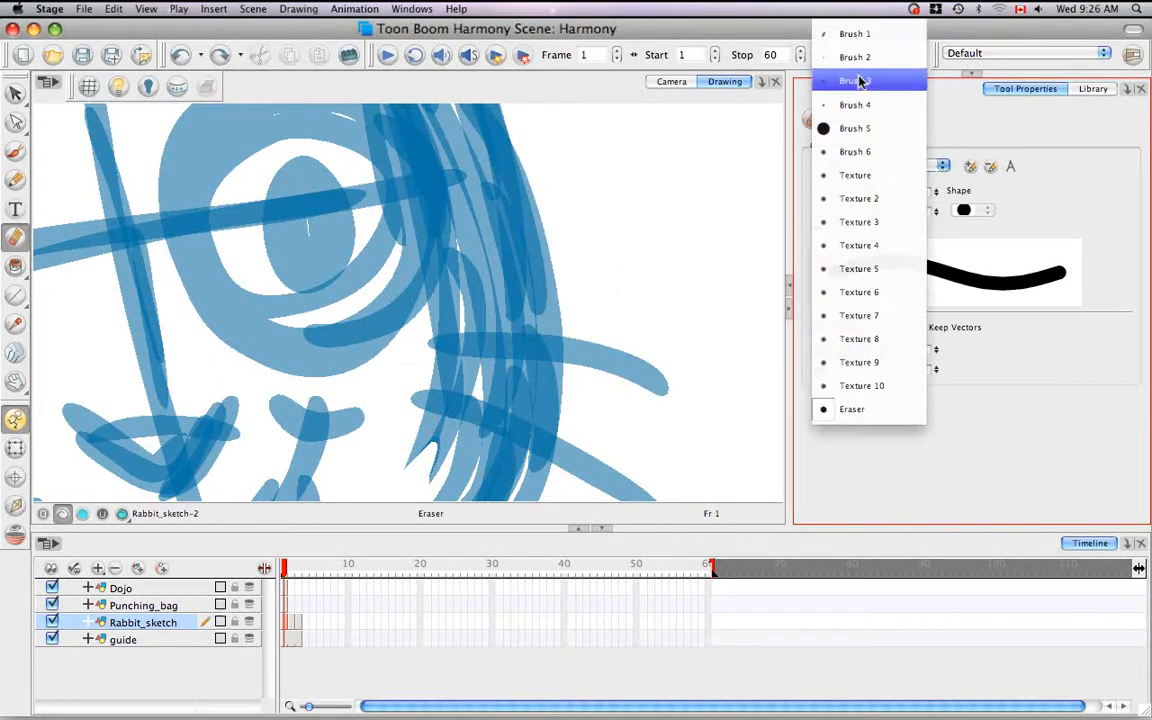
click(860, 31)
click(988, 211)
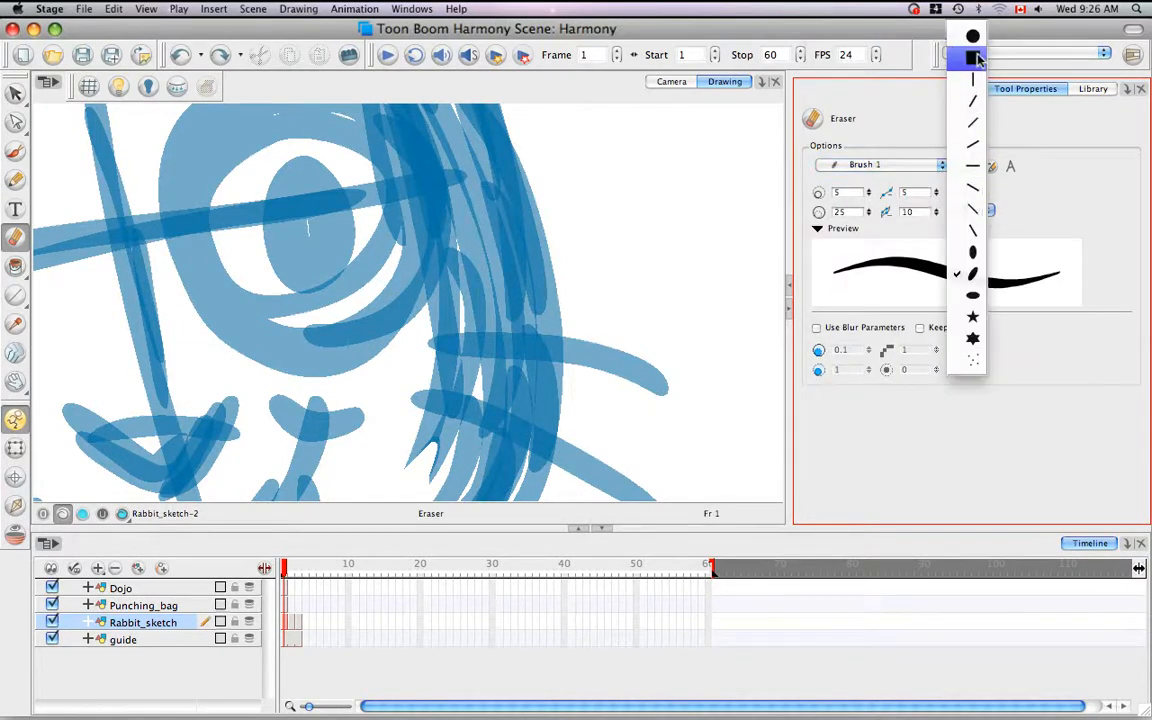
click(972, 36)
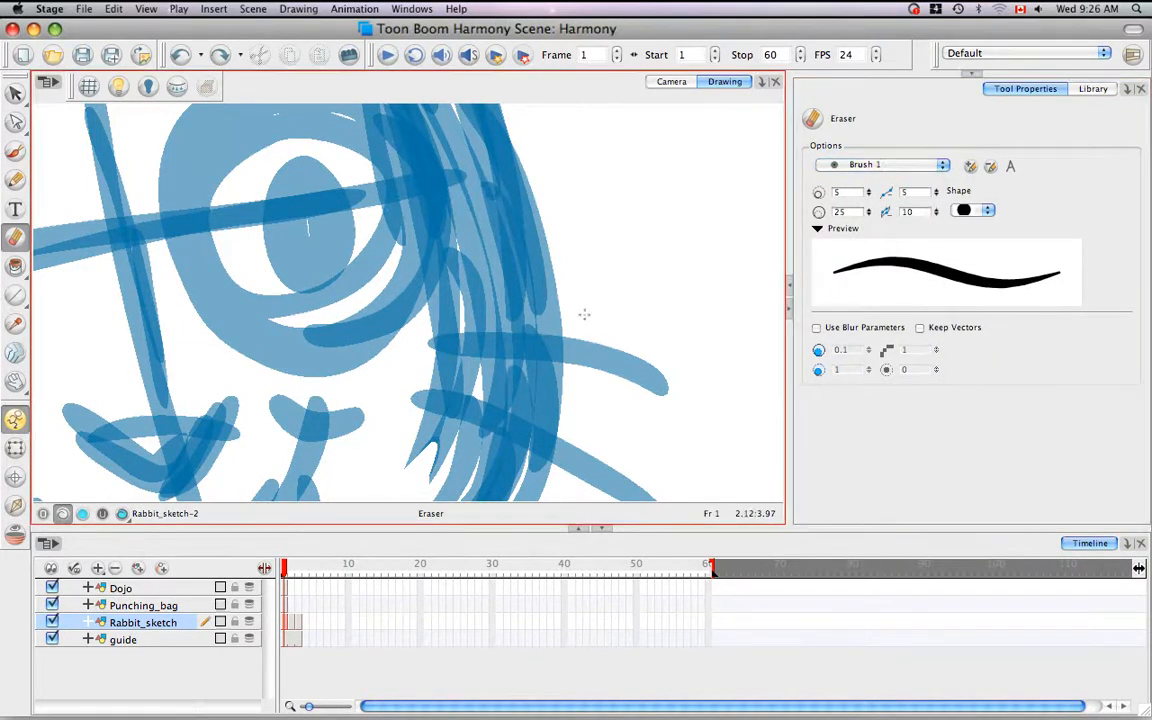
Erase the surplus sketch lines inside the rabbit's cheek, between the whiskers and up beside the eye
scroll(584, 314, down, 5)
scroll(584, 314, left, 3)
mouse_move(414, 412)
mouse_down()
mouse_move(476, 385)
mouse_move(409, 429)
mouse_move(456, 413)
mouse_move(409, 435)
mouse_move(465, 411)
mouse_move(530, 333)
mouse_move(521, 340)
mouse_move(491, 387)
mouse_move(560, 308)
mouse_move(485, 387)
mouse_move(536, 356)
mouse_move(570, 309)
mouse_move(520, 381)
mouse_move(585, 298)
mouse_move(510, 291)
mouse_move(538, 305)
mouse_move(513, 304)
mouse_move(536, 312)
mouse_move(510, 264)
mouse_move(577, 278)
mouse_up()
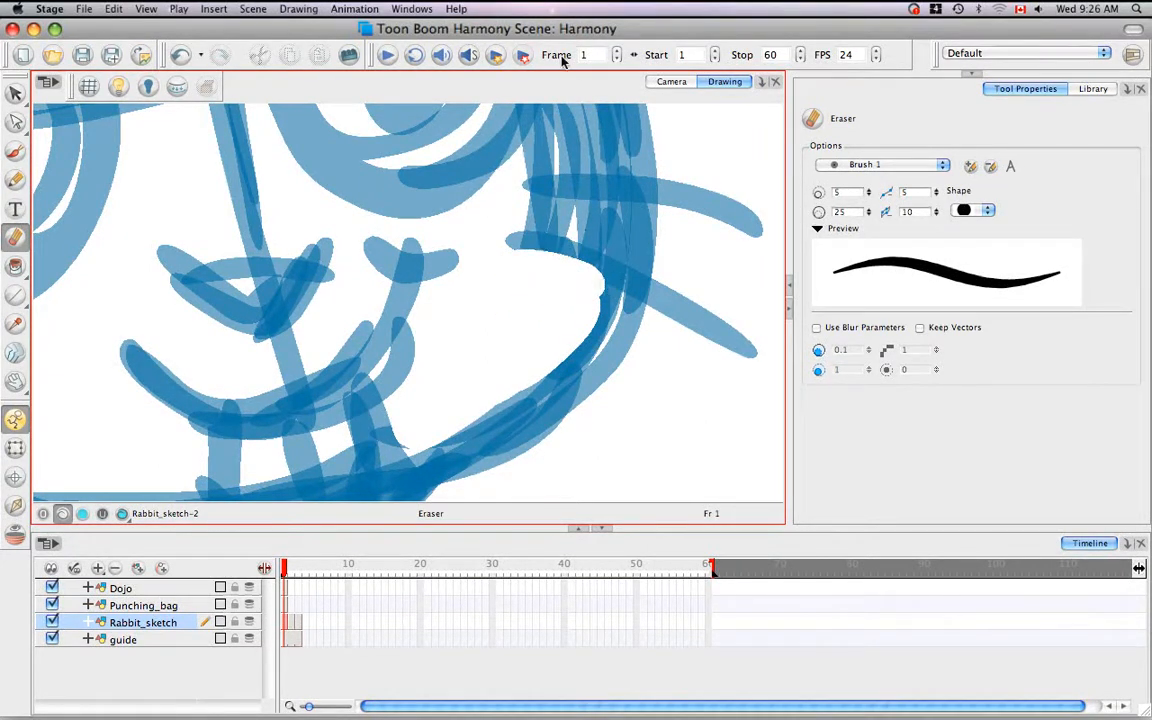
scroll(530, 220, up, 3)
mouse_move(540, 355)
mouse_down()
mouse_move(609, 360)
mouse_move(537, 355)
mouse_move(625, 368)
mouse_move(626, 378)
mouse_move(555, 355)
mouse_move(641, 345)
mouse_up()
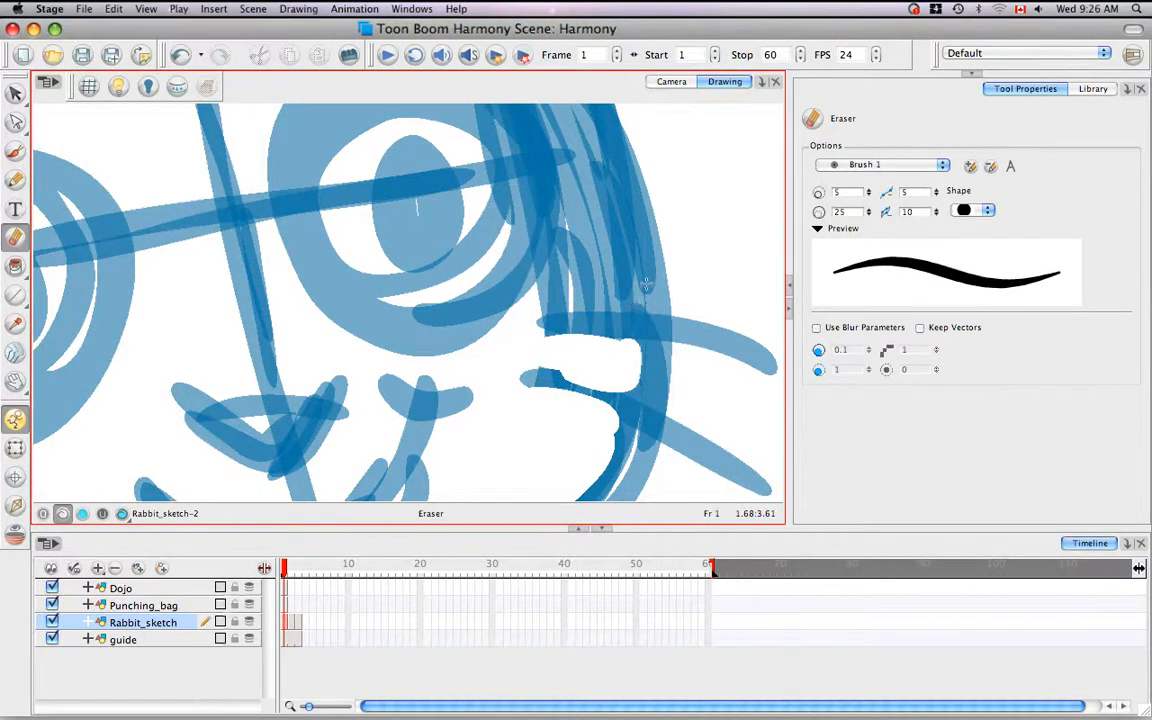
mouse_move(611, 208)
mouse_down()
mouse_move(586, 375)
mouse_move(594, 313)
mouse_up()
mouse_move(532, 388)
mouse_down()
mouse_move(567, 328)
mouse_move(549, 363)
mouse_move(555, 259)
mouse_move(517, 194)
mouse_move(565, 350)
mouse_move(564, 252)
mouse_move(577, 350)
mouse_move(592, 358)
mouse_move(568, 374)
mouse_move(581, 394)
mouse_move(548, 378)
mouse_up()
drag(535, 221, 580, 371)
Rotate the view and erase the extra construction lines between the eyebrow and the head outline and below the ears
mouse_move(460, 290)
mouse_down()
mouse_move(520, 342)
mouse_move(507, 328)
mouse_move(720, 320)
mouse_up()
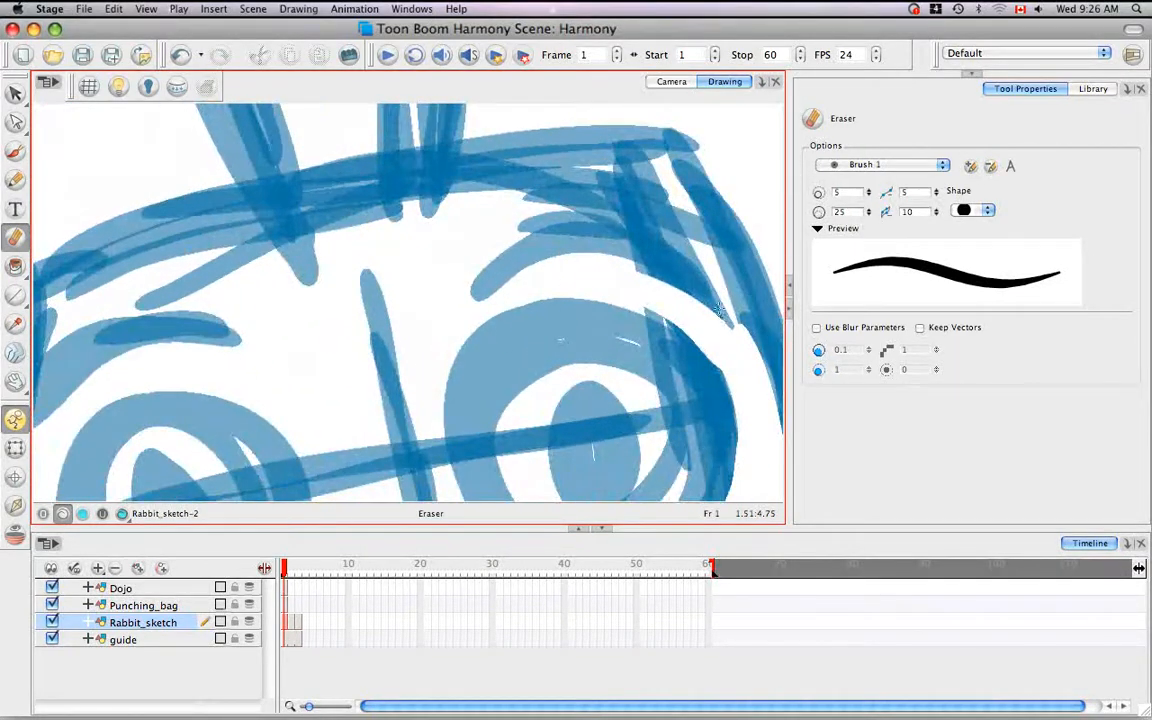
alt+super+drag(380, 178, 327, 203)
mouse_move(546, 200)
mouse_down()
mouse_move(454, 258)
mouse_move(318, 316)
mouse_move(383, 258)
mouse_move(318, 299)
mouse_move(414, 265)
mouse_move(502, 274)
mouse_move(418, 271)
mouse_move(475, 267)
mouse_move(312, 317)
mouse_move(396, 263)
mouse_move(415, 233)
mouse_move(265, 328)
mouse_move(406, 248)
mouse_move(436, 242)
mouse_move(500, 262)
mouse_up()
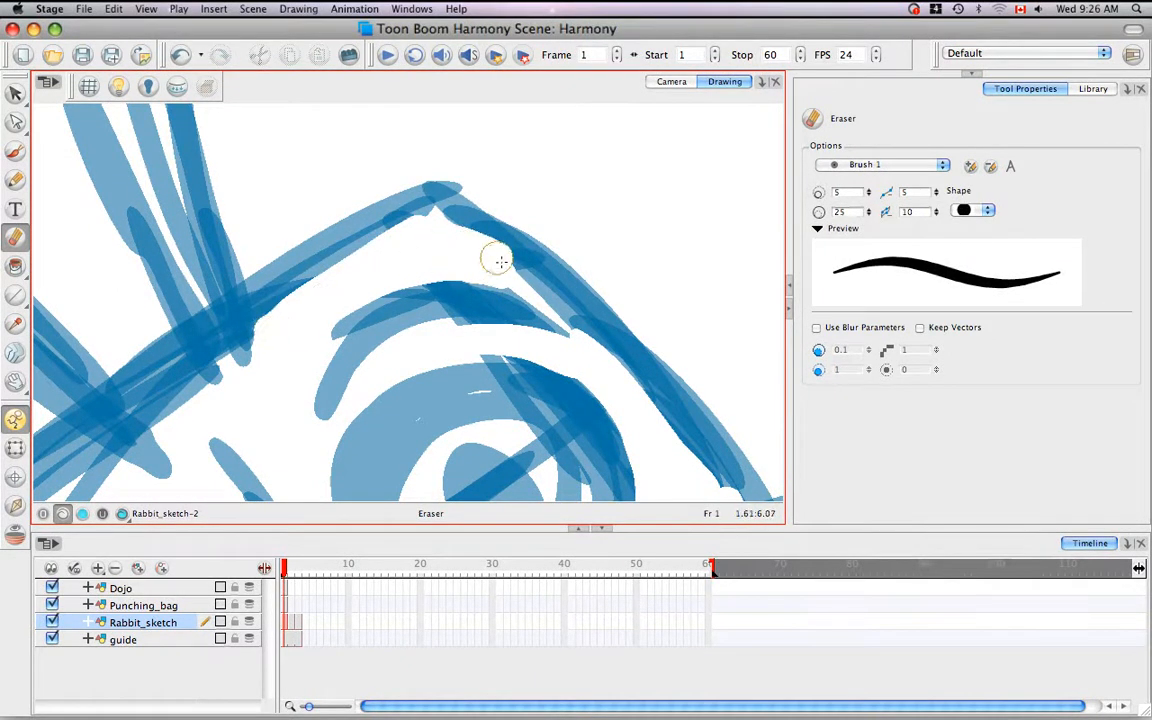
key(shift+m)
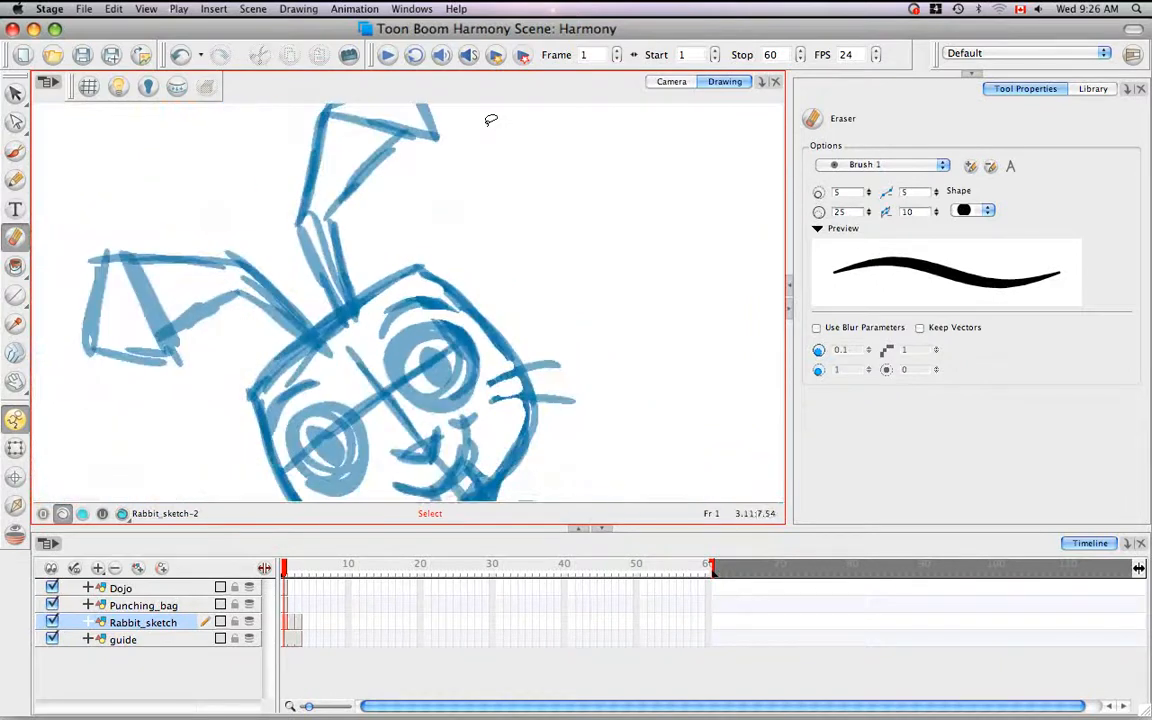
mouse_move(487, 126)
mouse_down()
mouse_move(319, 253)
mouse_move(296, 222)
mouse_move(373, 205)
mouse_up()
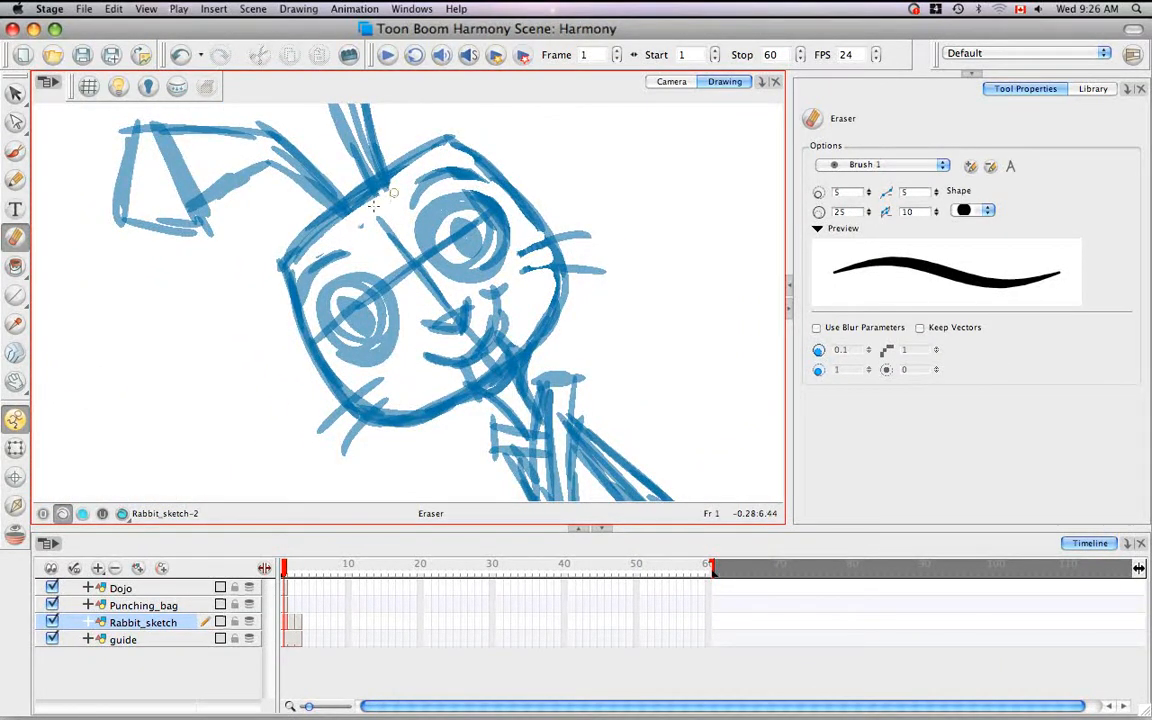
Clean up the stray marks on the forehead and erase the lines crossing the rabbit's teeth
key(space)
drag(494, 314, 447, 247)
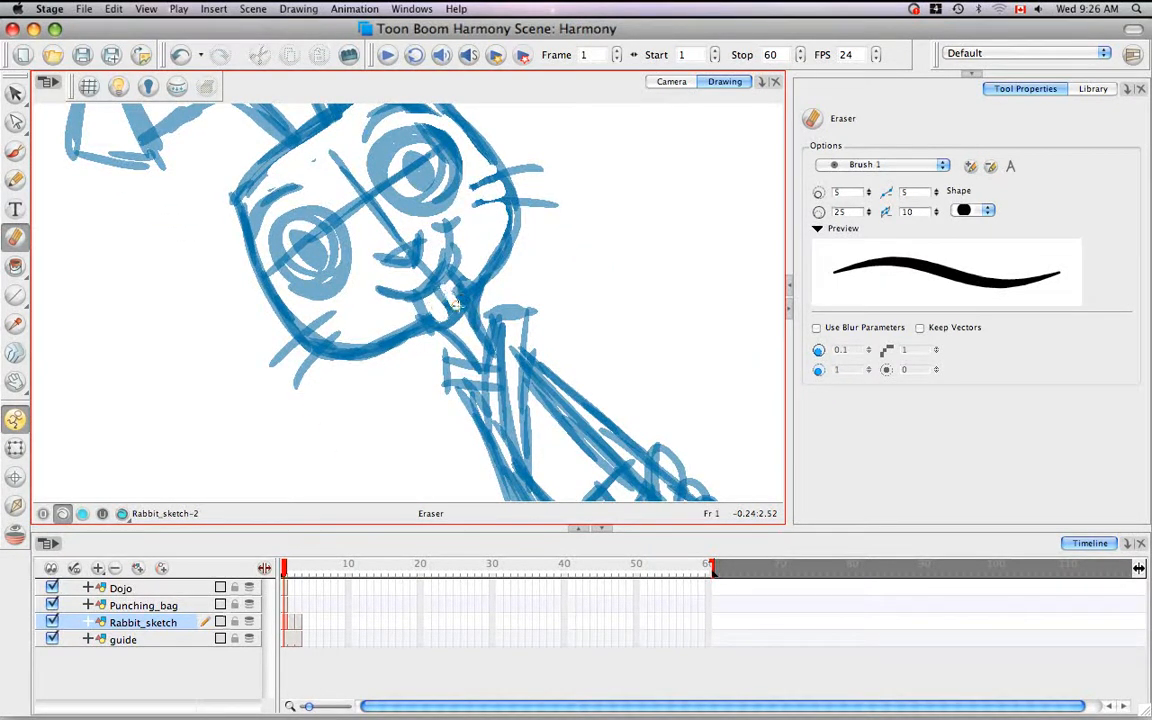
key(space)
drag(502, 390, 434, 262)
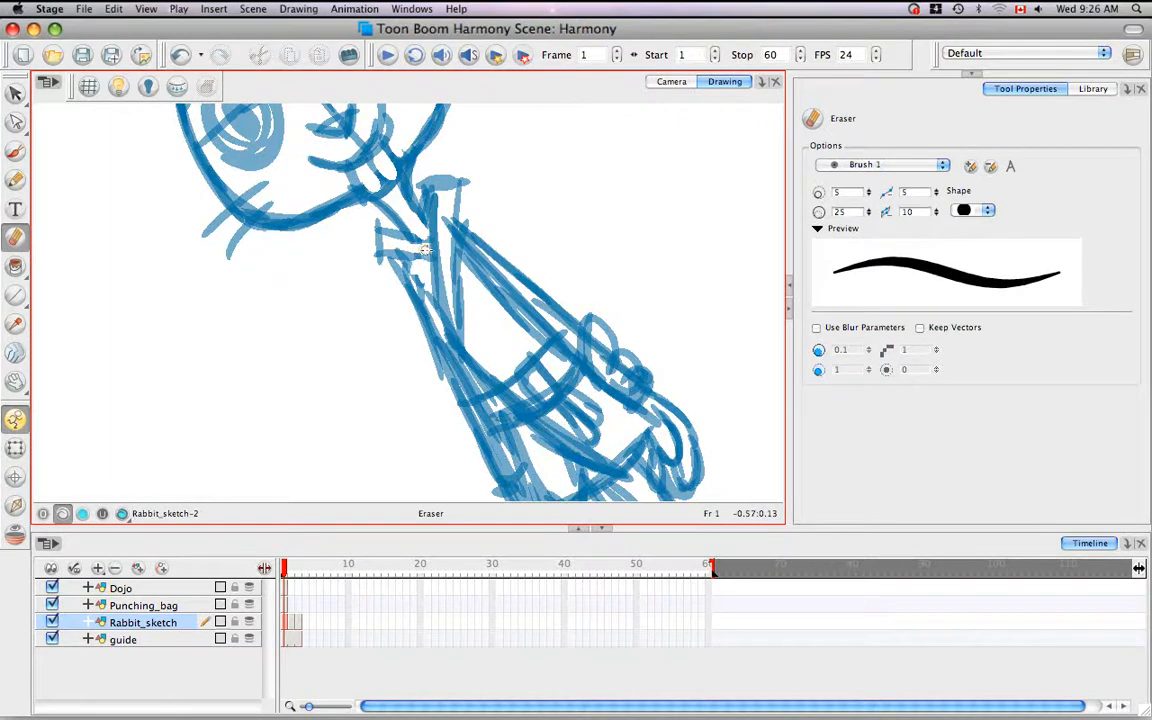
Erase the overlapping sketch lines inside the collar and along the sleeve down to the hand
key(space)
mouse_move(425, 250)
mouse_down()
mouse_move(373, 198)
mouse_move(365, 250)
mouse_move(378, 262)
mouse_up()
mouse_move(425, 306)
mouse_down()
mouse_move(468, 391)
mouse_move(453, 362)
mouse_move(467, 322)
mouse_up()
key(space)
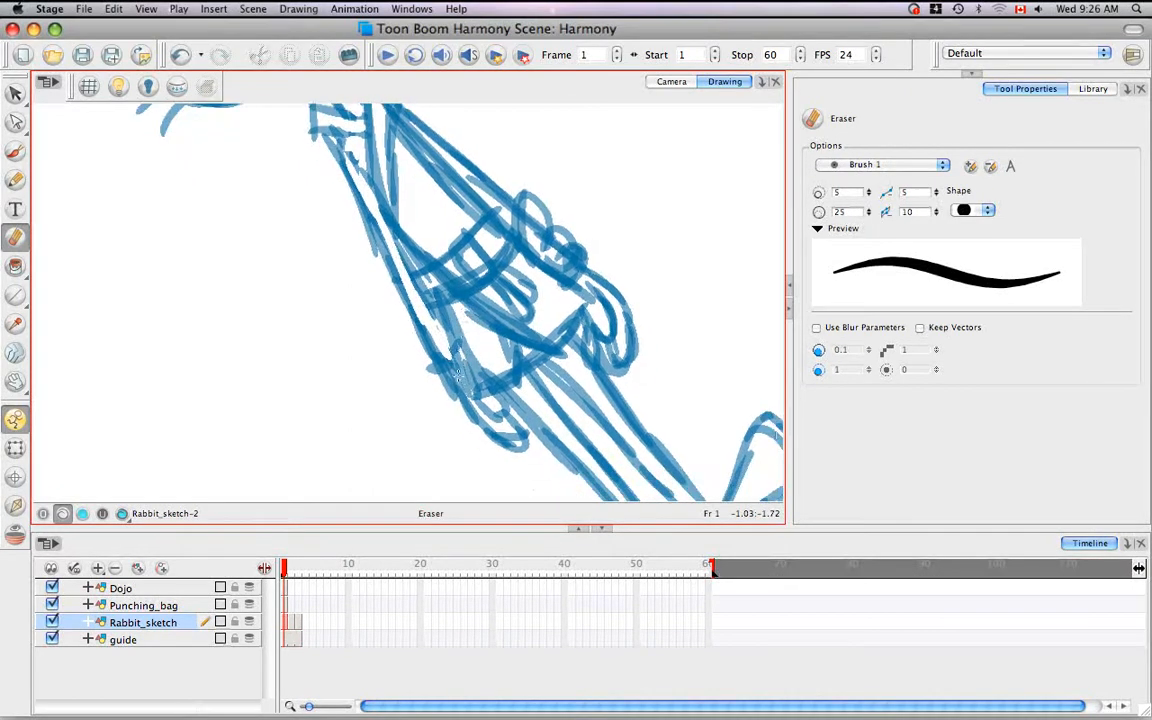
drag(455, 368, 410, 338)
mouse_move(496, 428)
mouse_down()
mouse_move(514, 436)
mouse_move(500, 433)
mouse_up()
Erase the lines running through the rabbit's belt and those crossing the lower edge of the coat
key(space)
drag(483, 325, 515, 430)
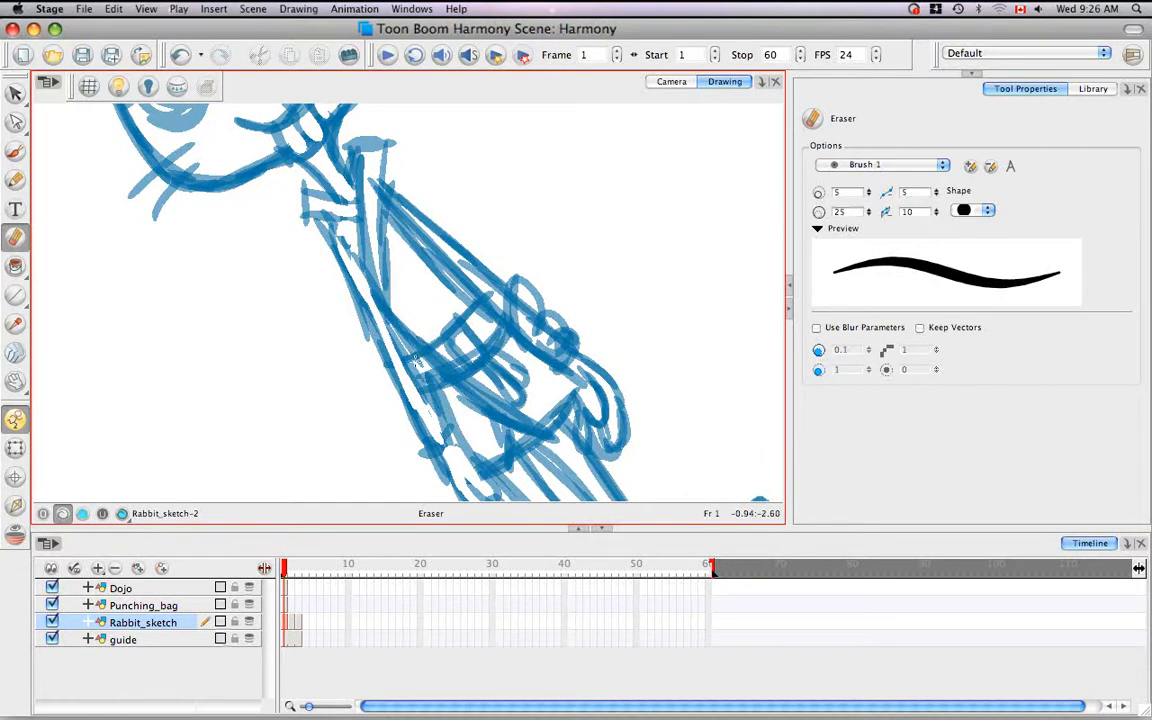
mouse_move(427, 362)
mouse_down()
mouse_move(443, 358)
mouse_move(428, 369)
mouse_up()
mouse_move(432, 377)
mouse_down()
mouse_move(453, 362)
mouse_move(465, 325)
mouse_move(403, 270)
mouse_up()
key(space)
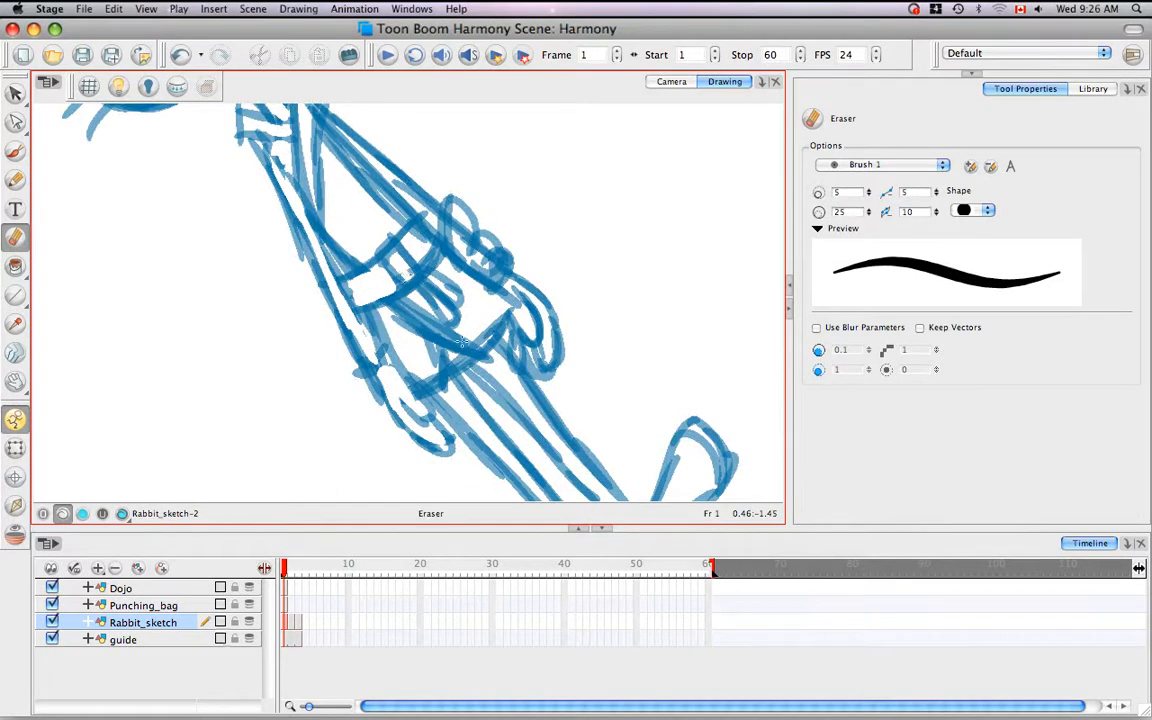
mouse_move(461, 355)
mouse_down()
mouse_move(482, 365)
mouse_move(486, 331)
mouse_up()
Erase the lines overlapping the knuckles of the other hand, trim the foot's outline, and reset the view to the whole rabbit
key(space)
drag(416, 200, 456, 232)
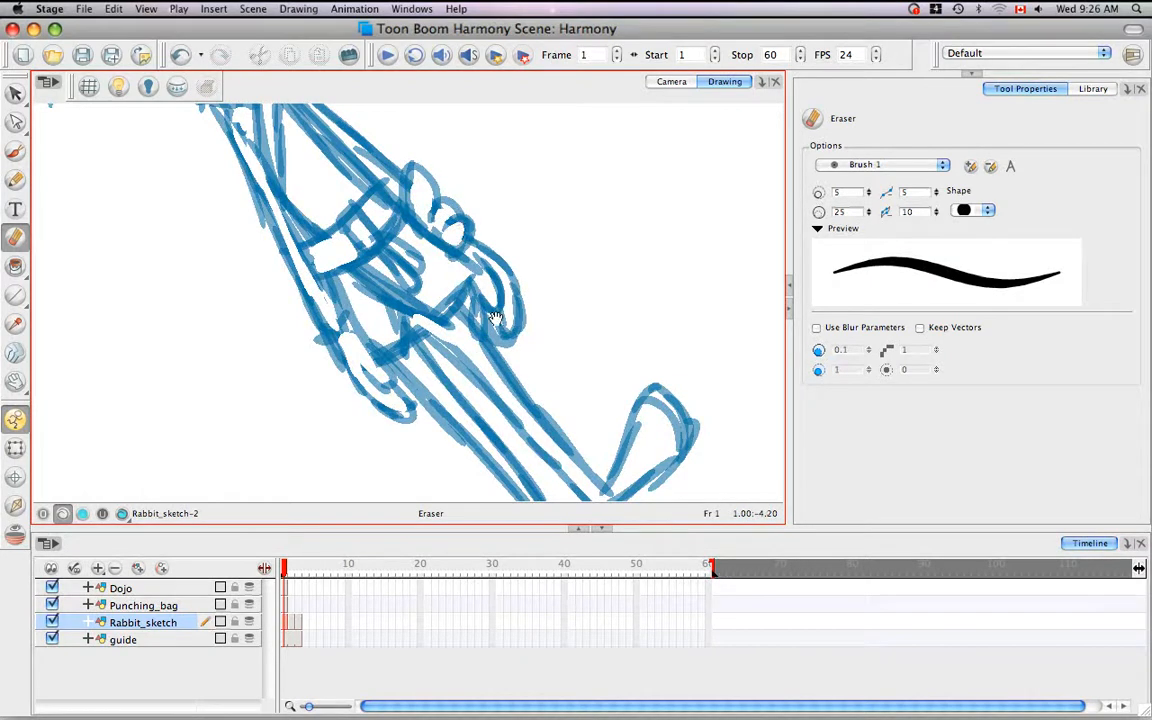
key(space)
drag(495, 318, 368, 154)
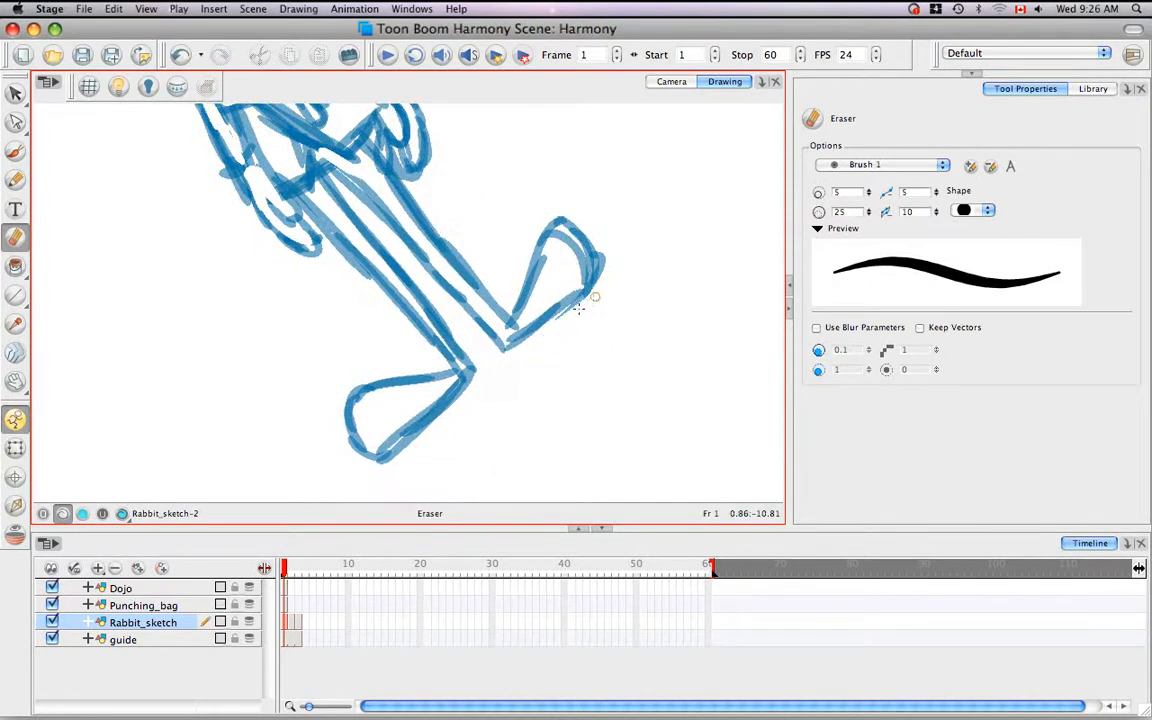
mouse_move(590, 300)
mouse_down()
mouse_move(569, 309)
mouse_move(606, 258)
mouse_move(613, 344)
mouse_up()
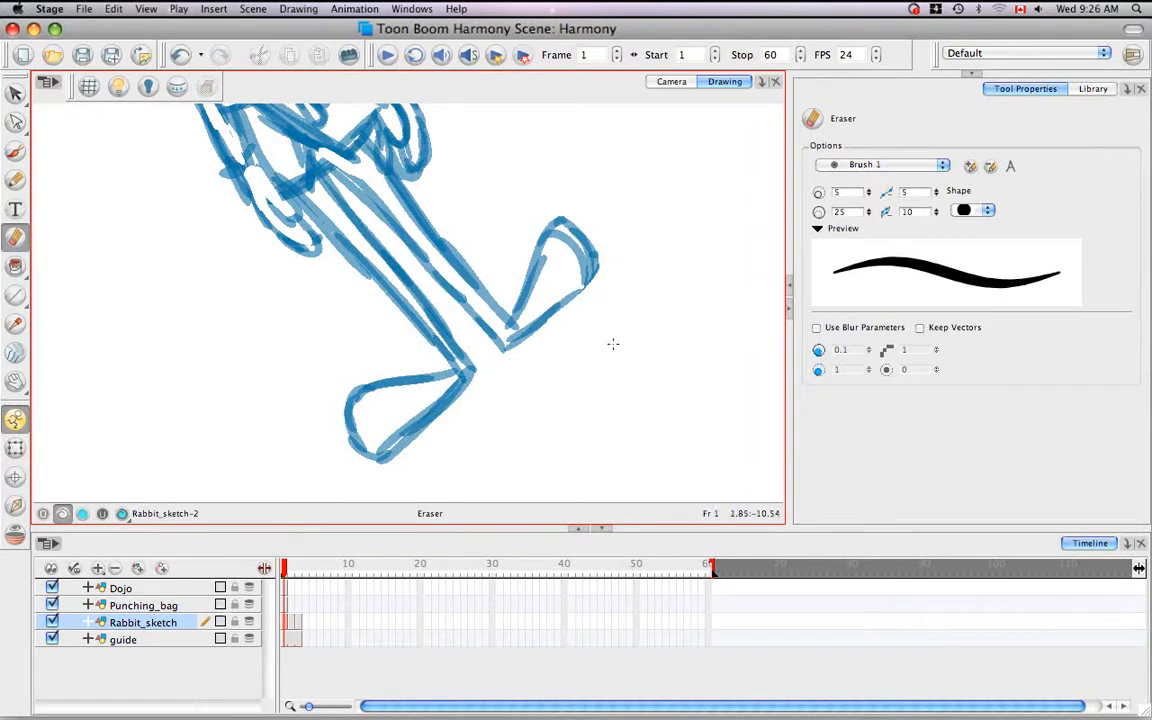
key(shift+m)
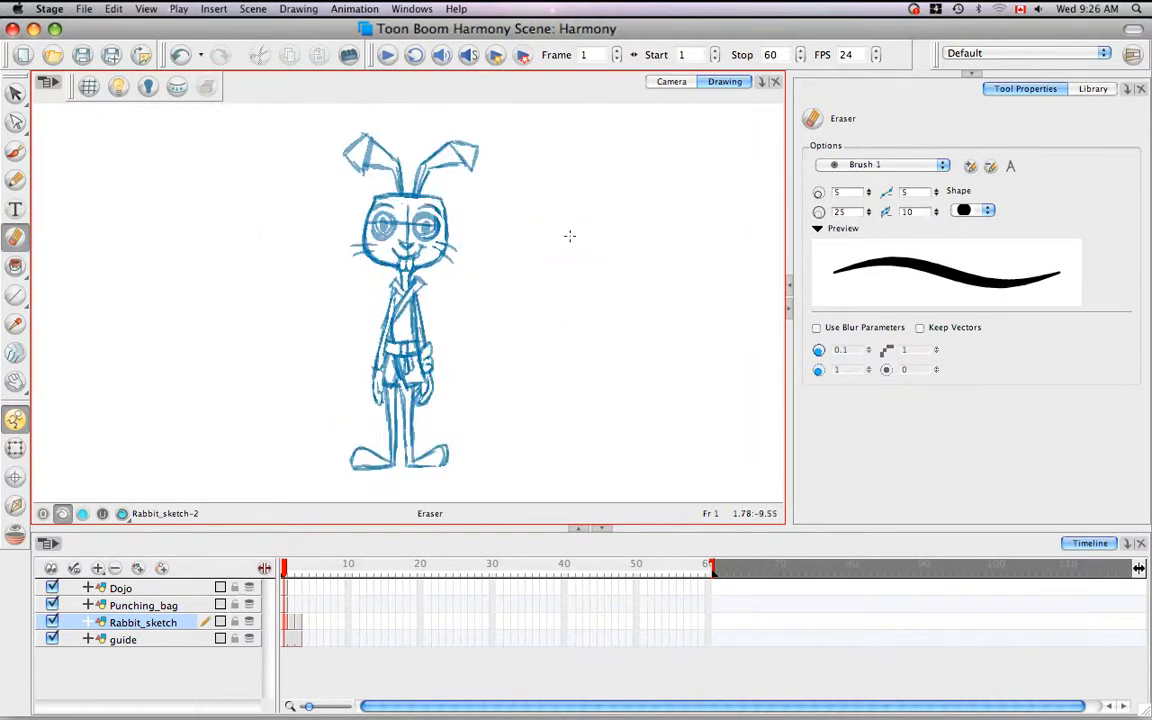
Look through the side-view rabbit drawing on frame 3, then the Punching_bag and Dojo drawings on frame 1
click(295, 625)
click(298, 625)
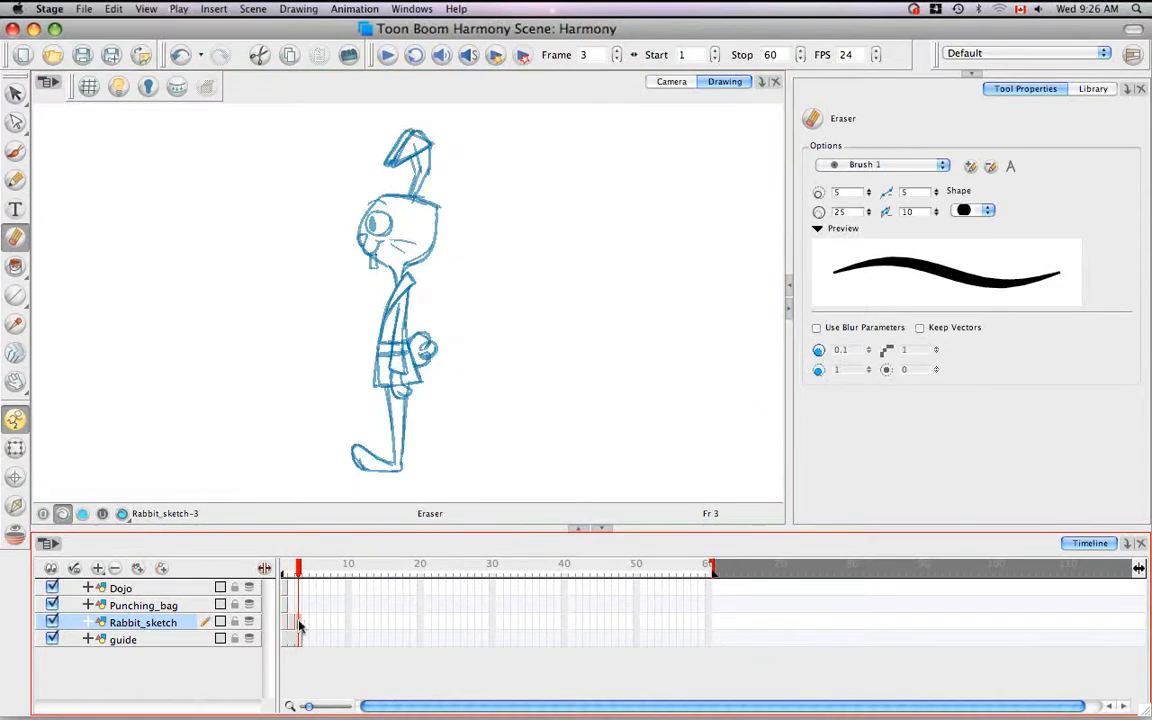
click(285, 606)
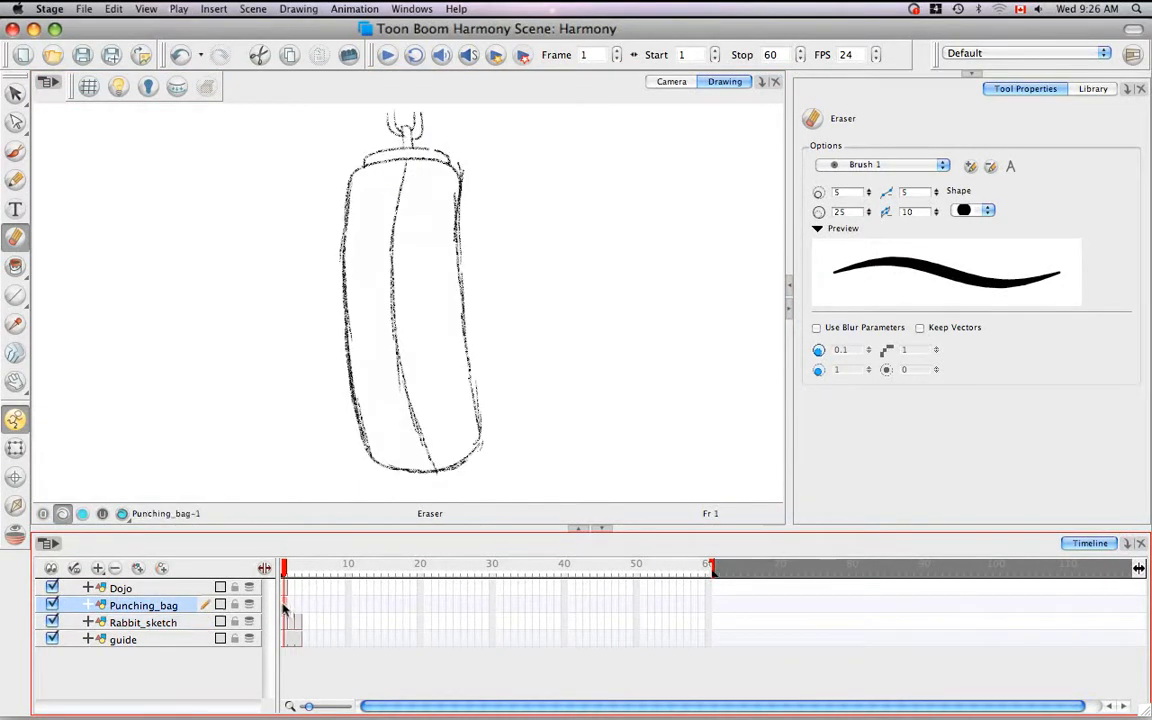
click(285, 588)
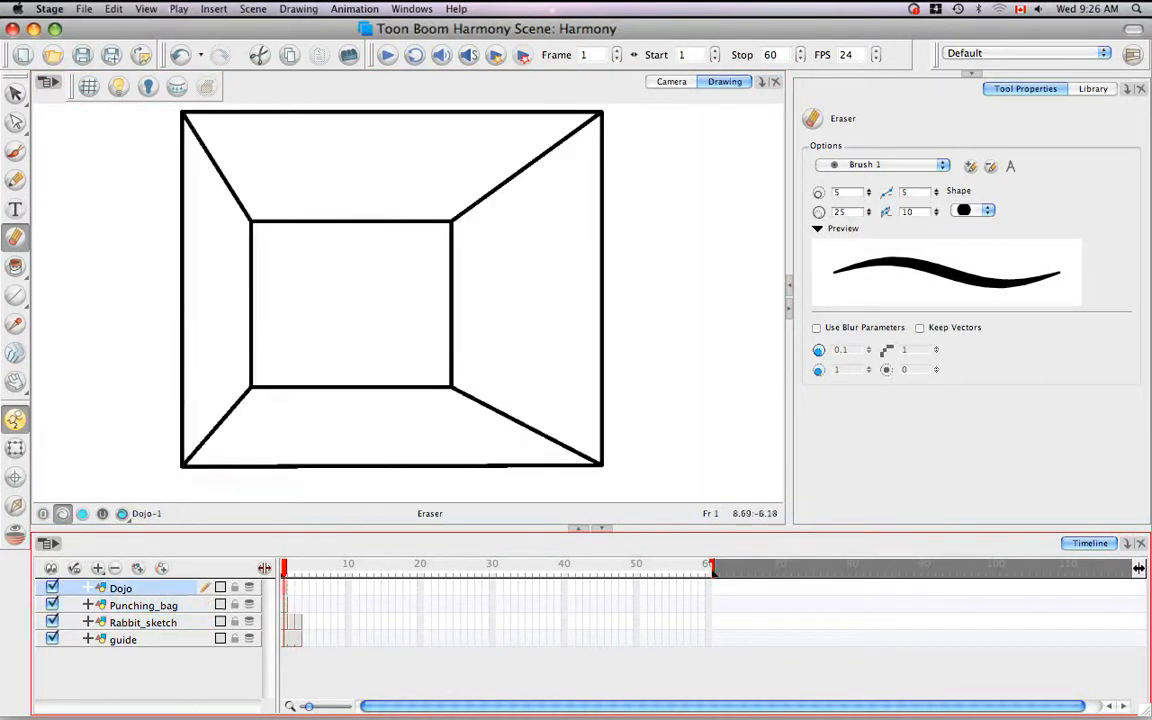